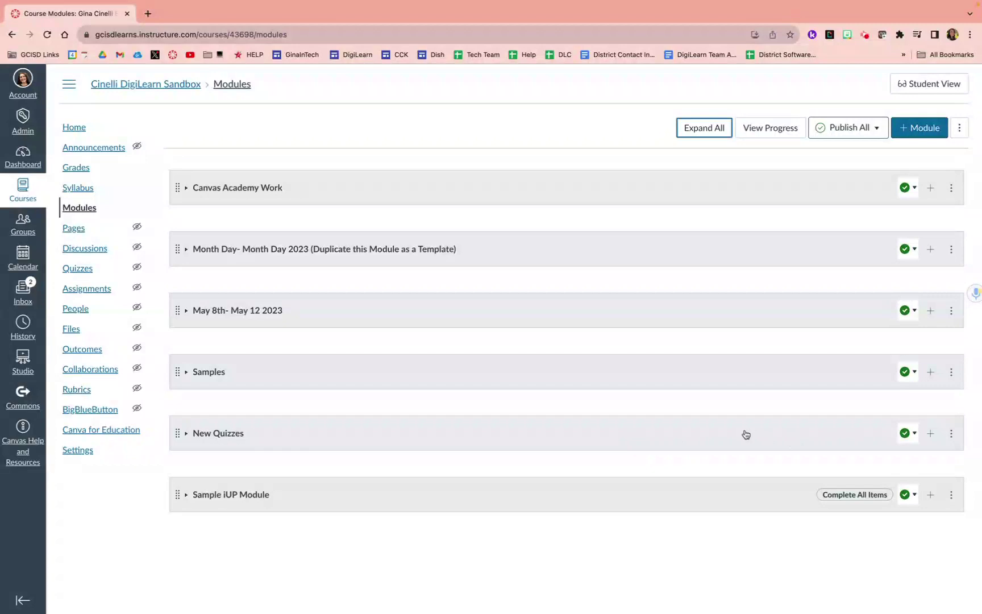
# - Begin adding a new quiz item to the New Quizzes module in the Assignments group, then abandon it
pyautogui.click(932, 434)
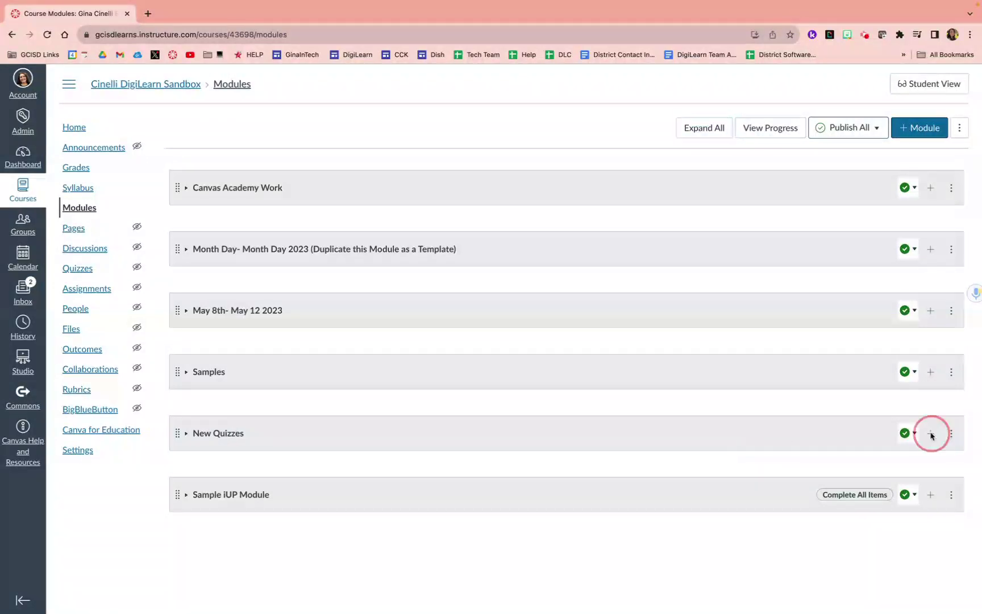
pyautogui.click(419, 250)
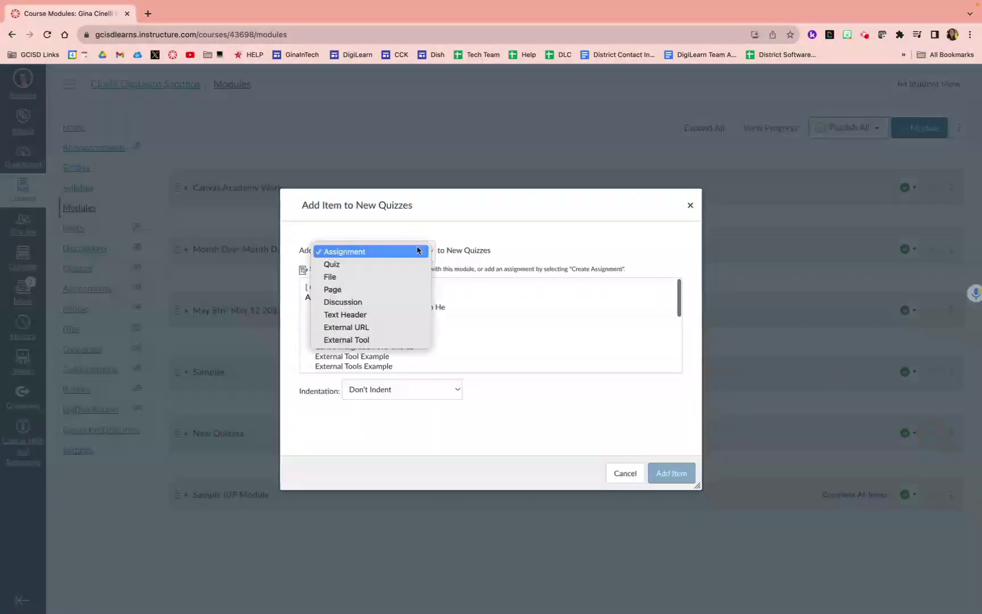
pyautogui.click(402, 265)
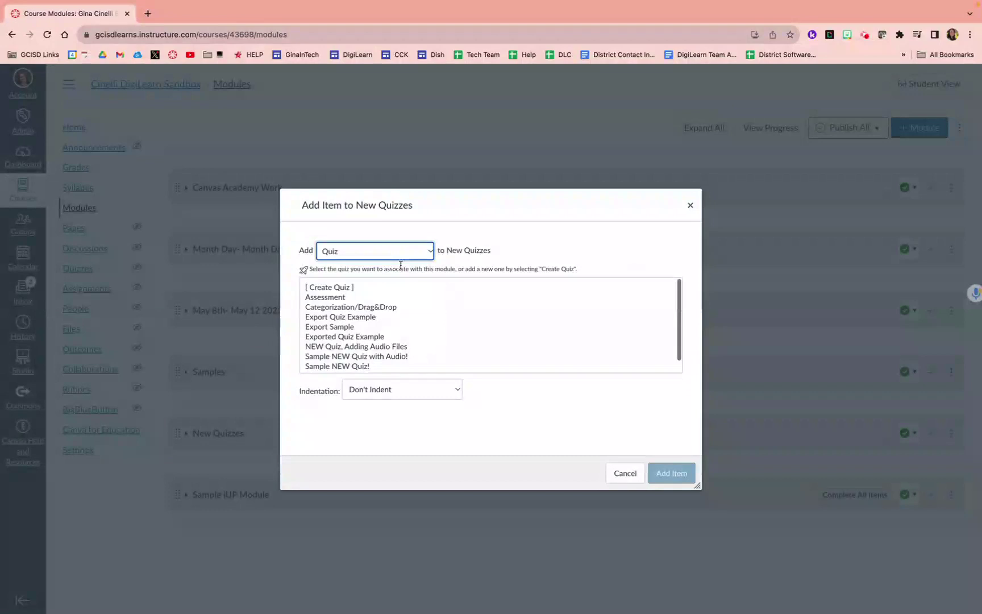
pyautogui.click(380, 288)
pyautogui.click(372, 394)
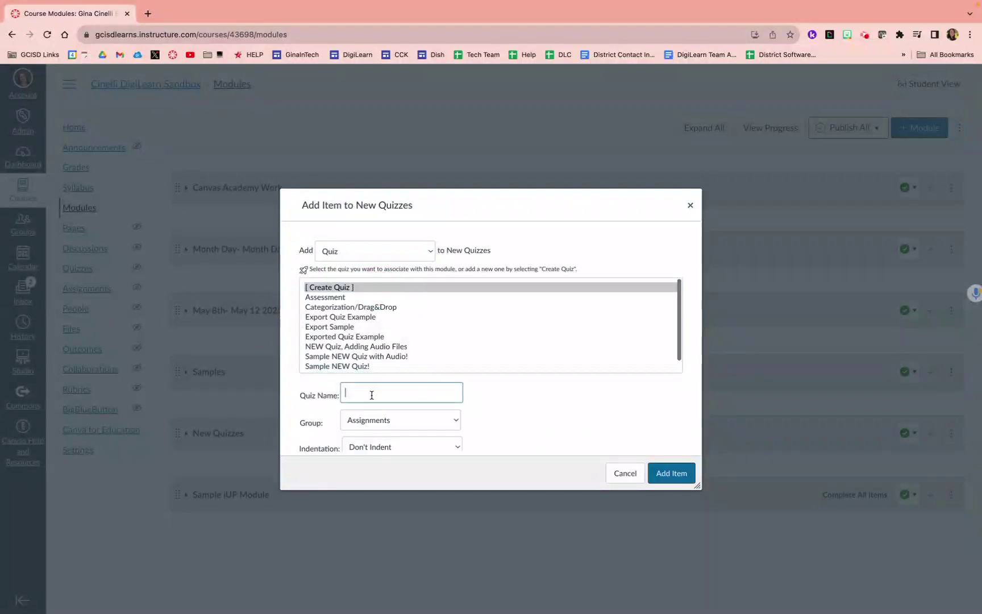
pyautogui.click(386, 421)
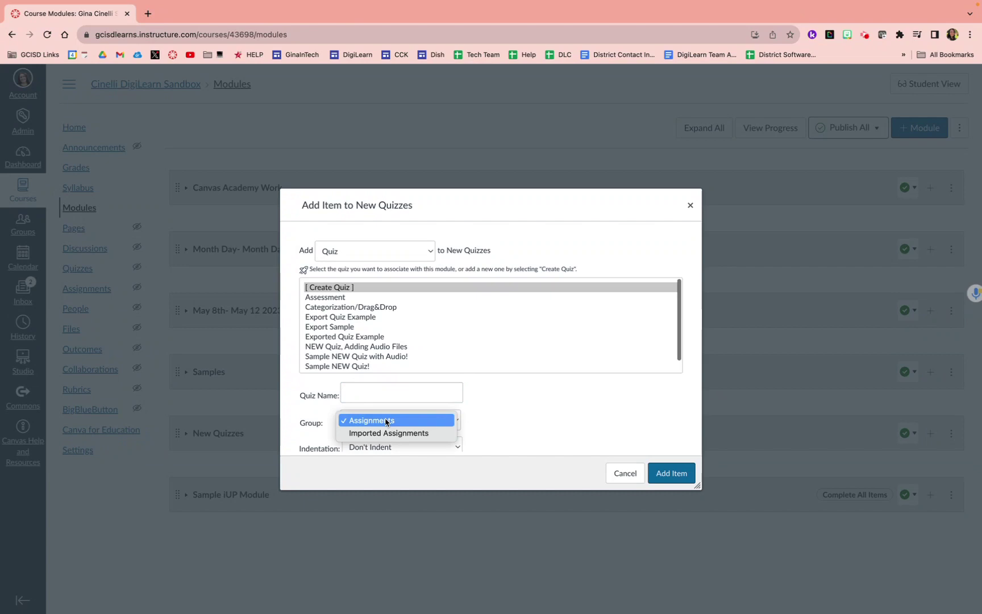
pyautogui.click(386, 421)
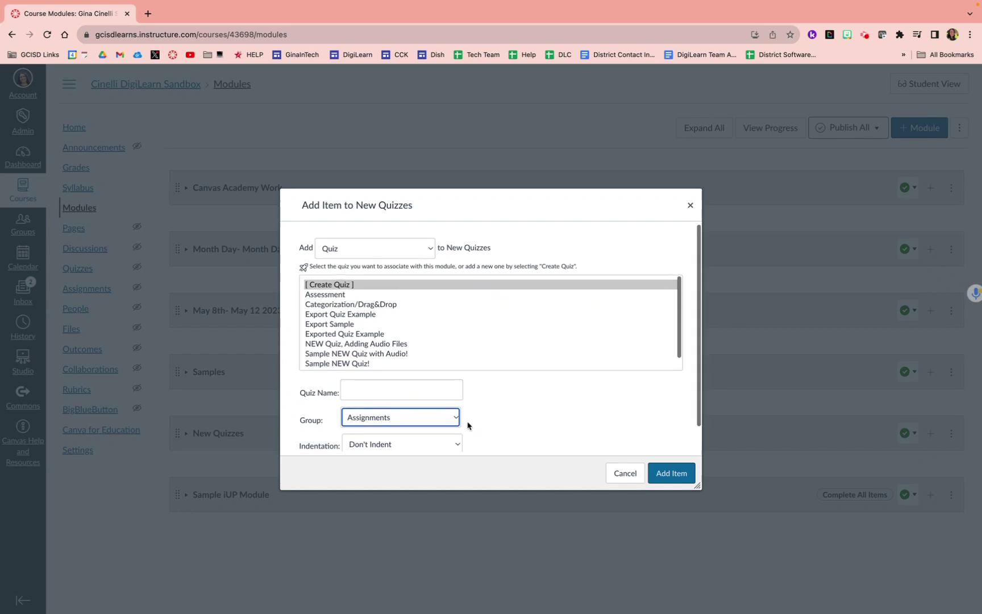
pyautogui.scroll(-1, 468, 422)
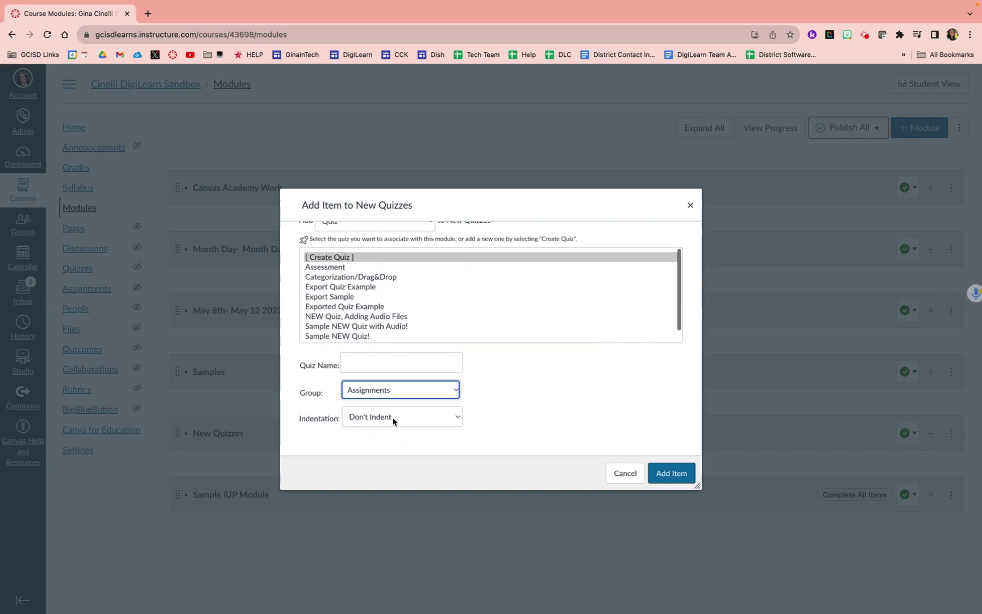
pyautogui.click(626, 472)
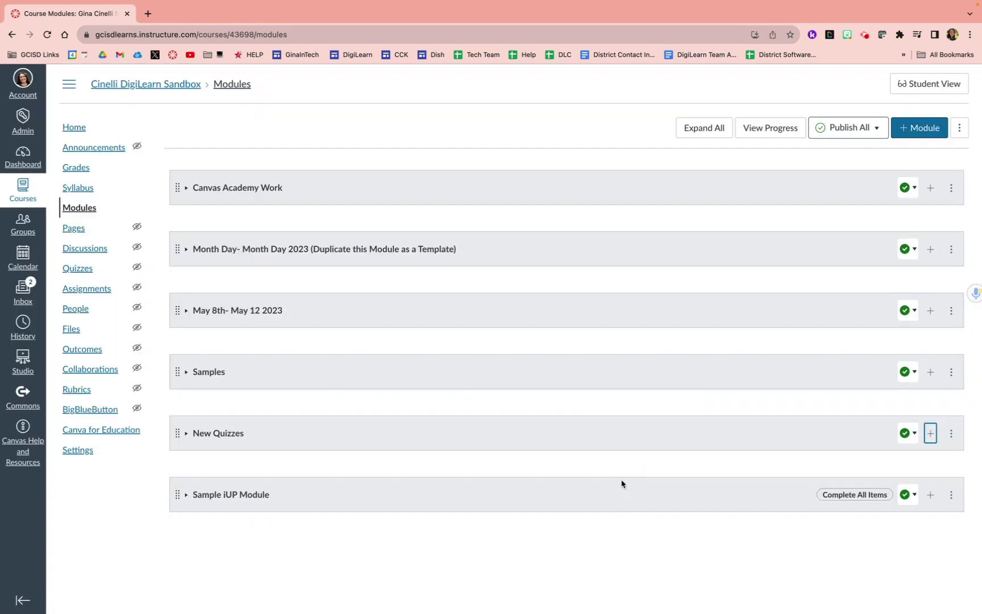
# - Expand New Quizzes and open Categorization/Drag&Drop, confirming 10 points in the Assignments group
pyautogui.click(187, 433)
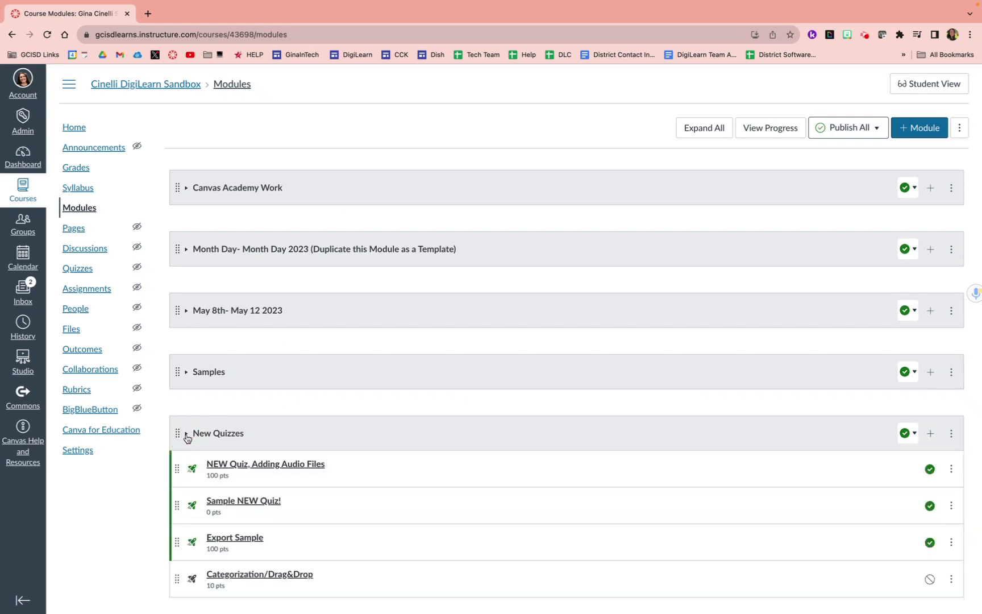
pyautogui.scroll(-3, 286, 463)
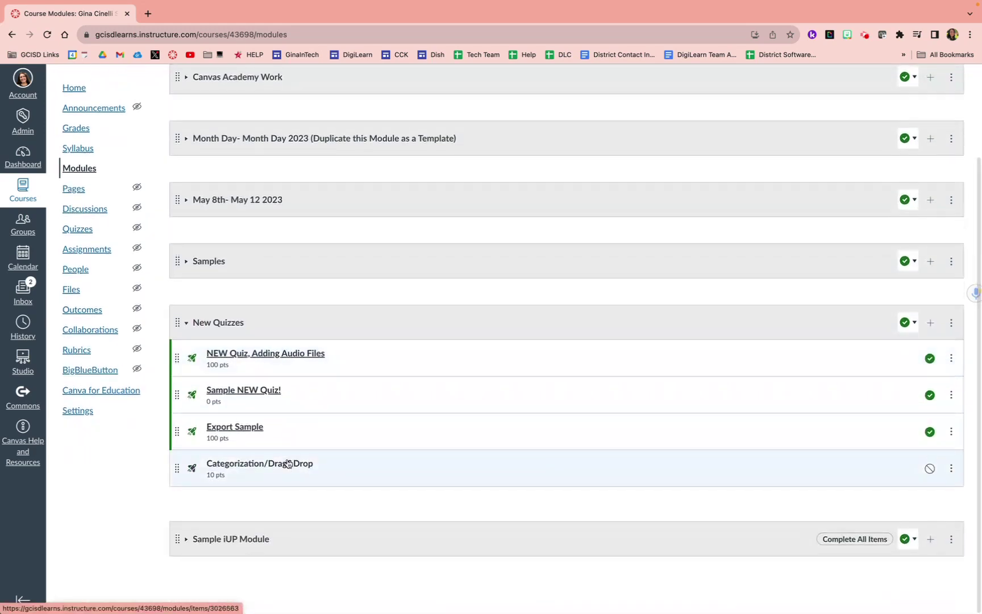
pyautogui.click(267, 464)
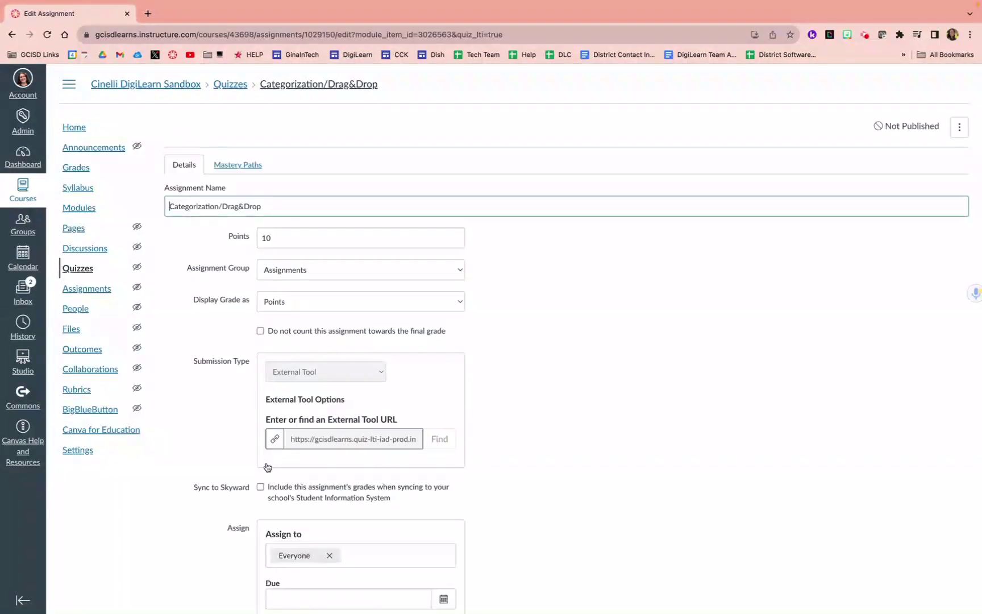
pyautogui.scroll(-2, 522, 346)
pyautogui.scroll(1, 522, 346)
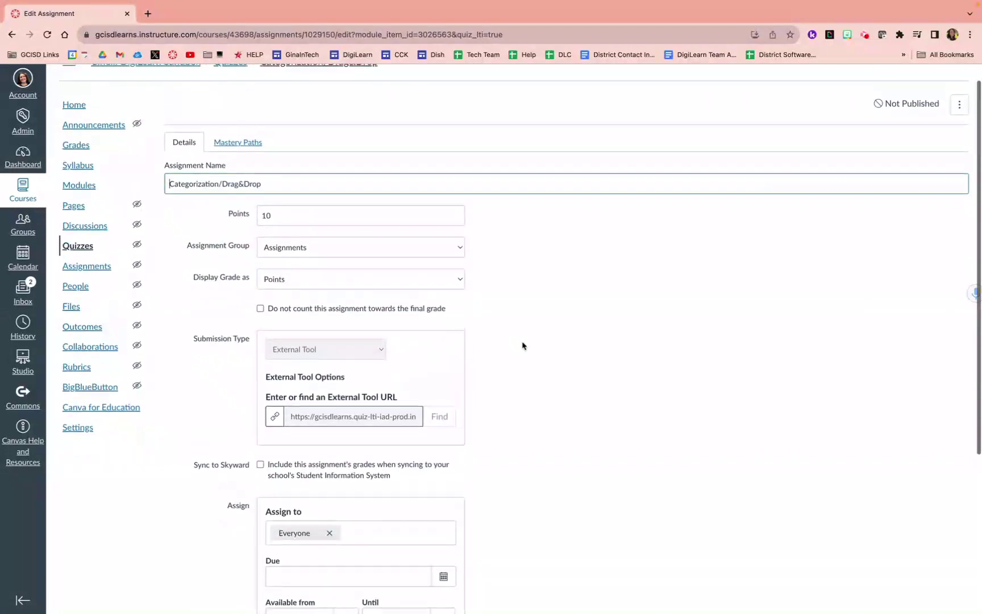
pyautogui.click(340, 217)
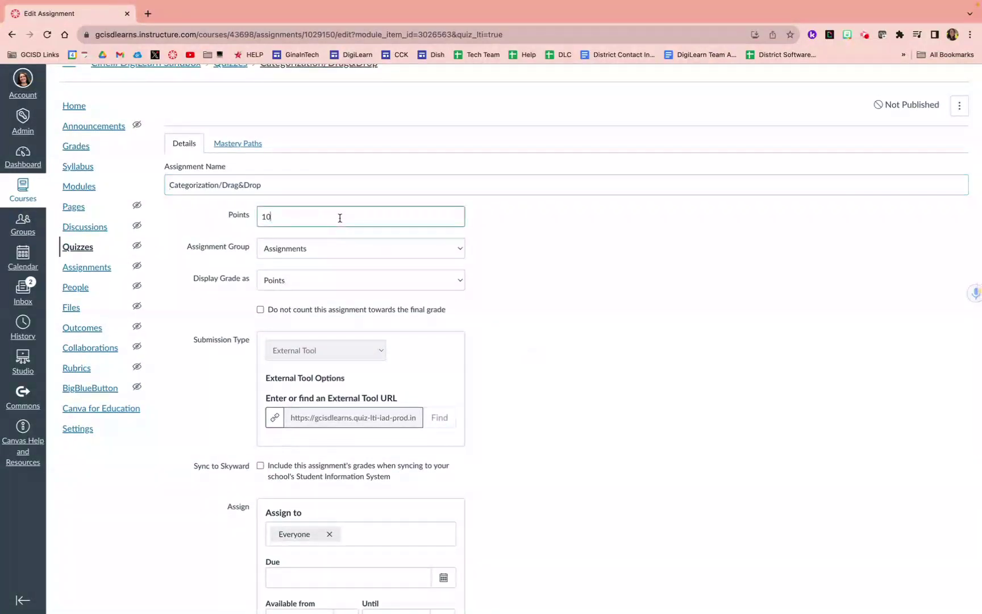
pyautogui.click(340, 256)
pyautogui.click(340, 251)
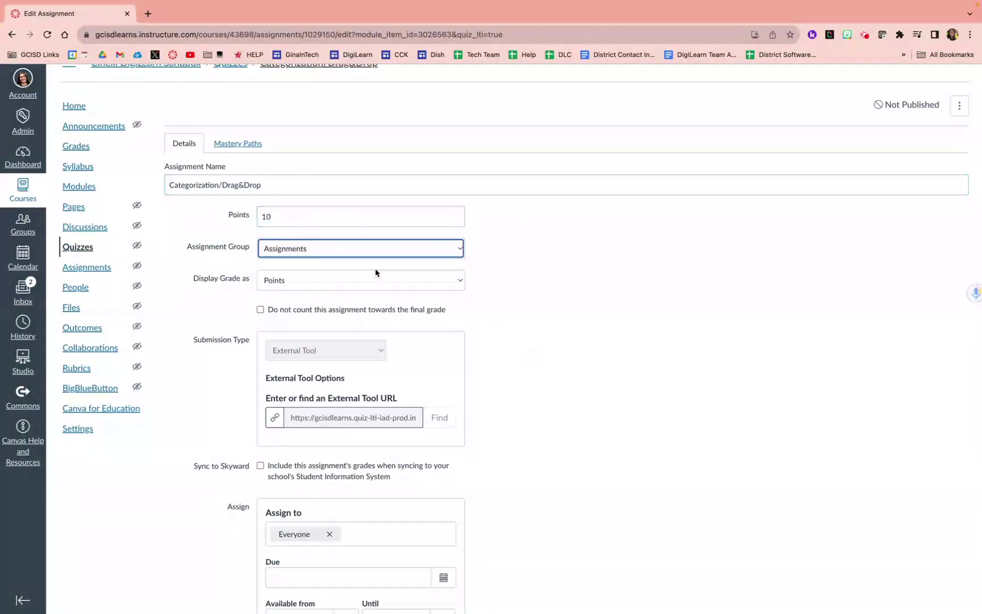
pyautogui.scroll(-3, 520, 347)
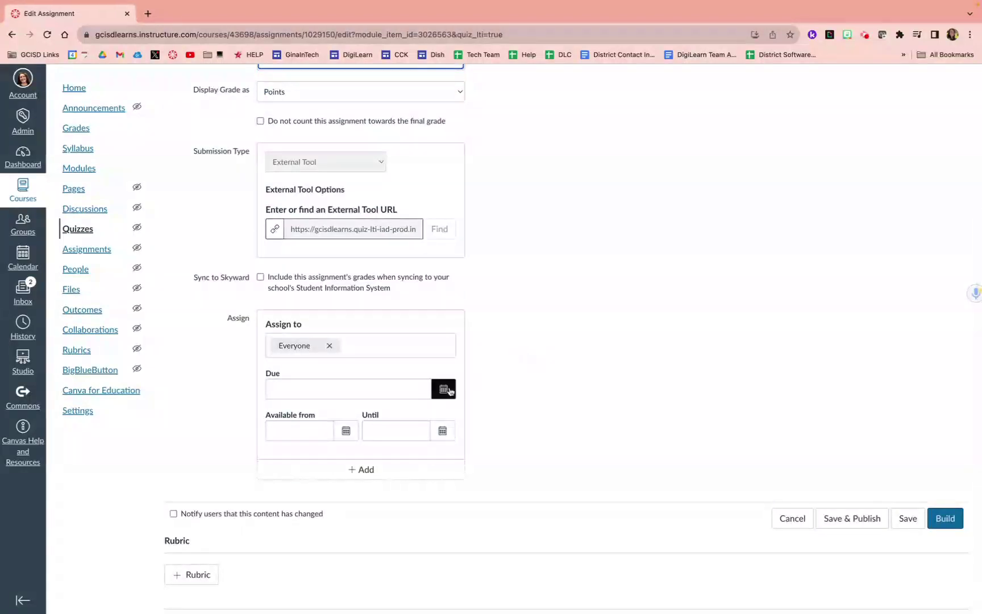
# - Open the quiz builder and edit the instructions, cancelling the image and Google Drive tools without changes
pyautogui.click(945, 521)
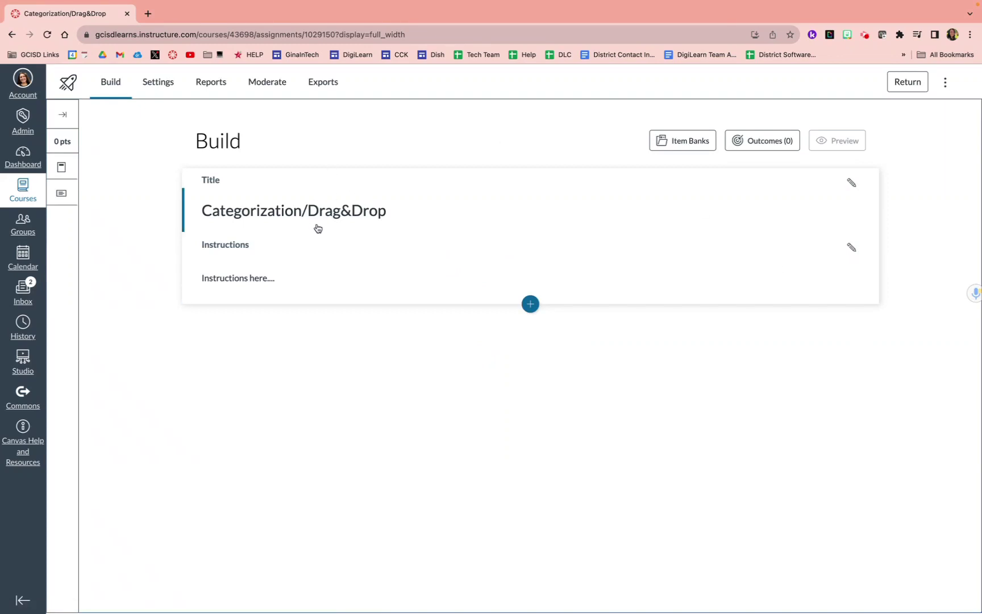
pyautogui.click(851, 250)
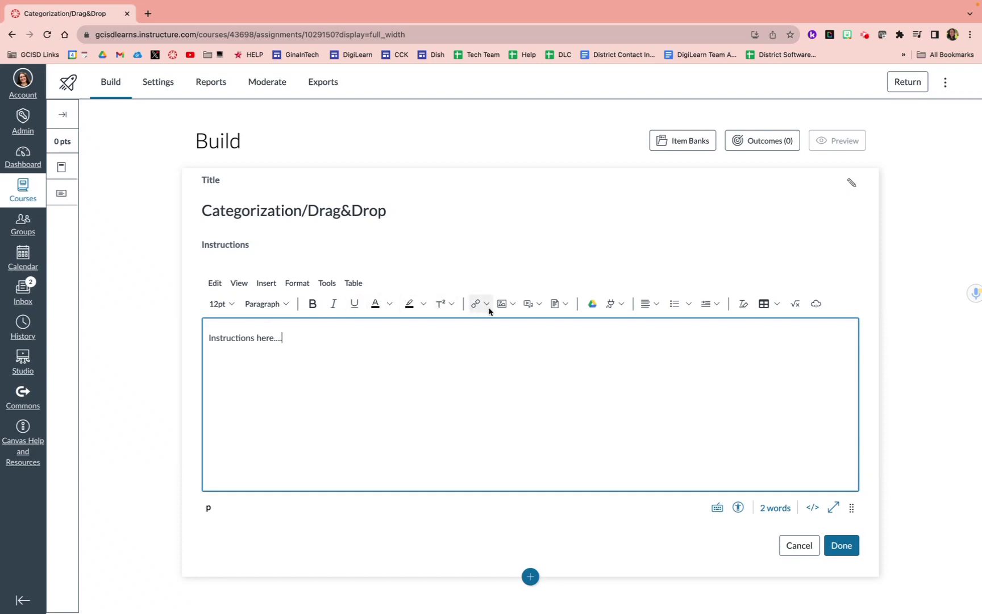
pyautogui.click(511, 305)
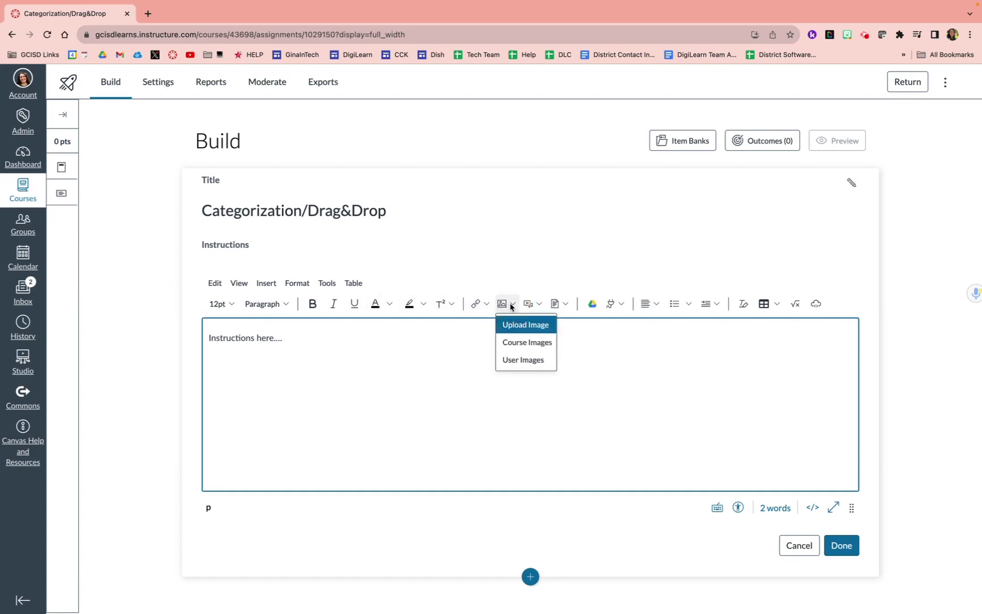
pyautogui.click(511, 306)
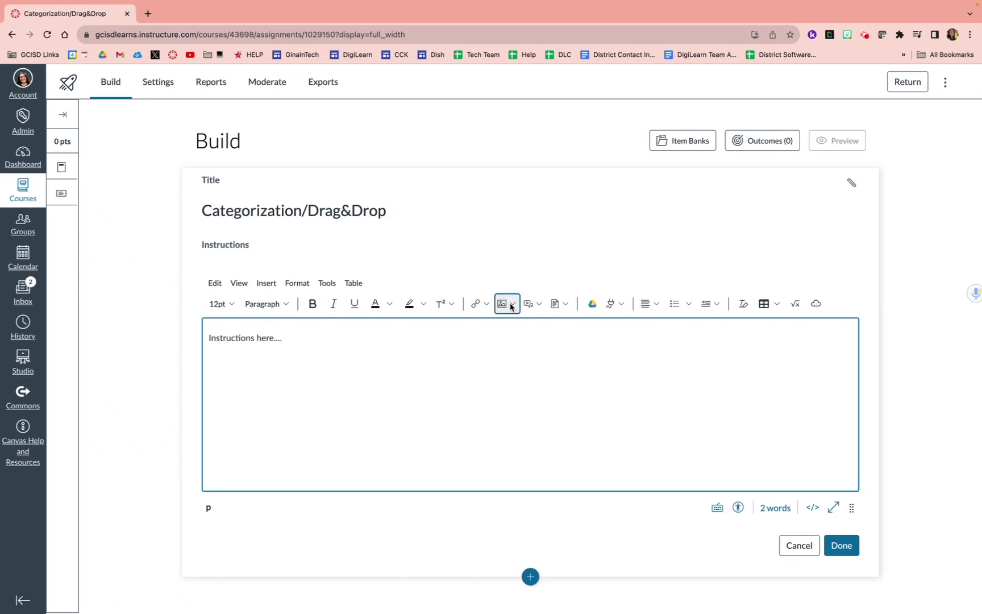
pyautogui.click(592, 306)
pyautogui.click(685, 144)
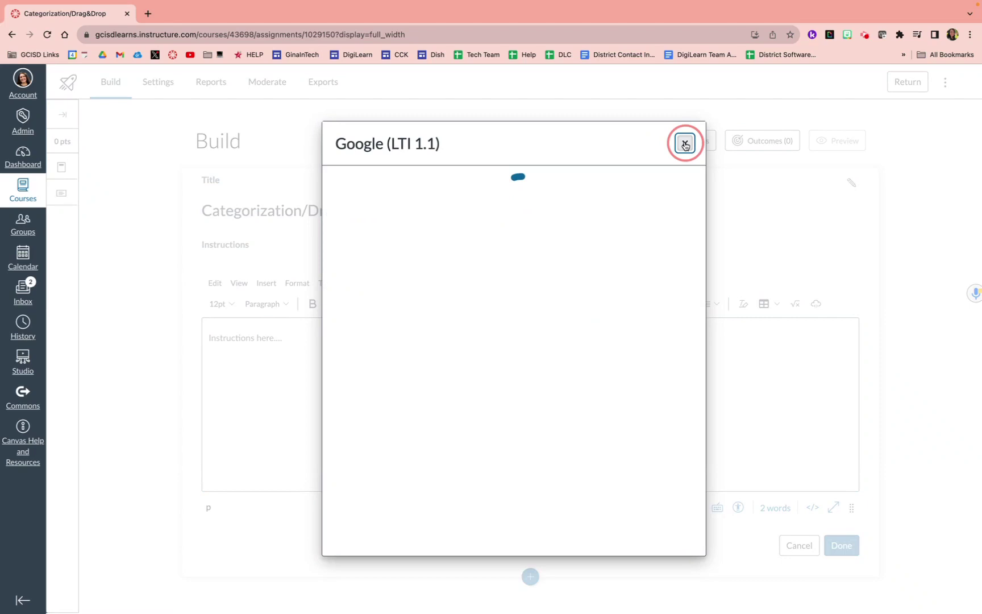
pyautogui.click(583, 108)
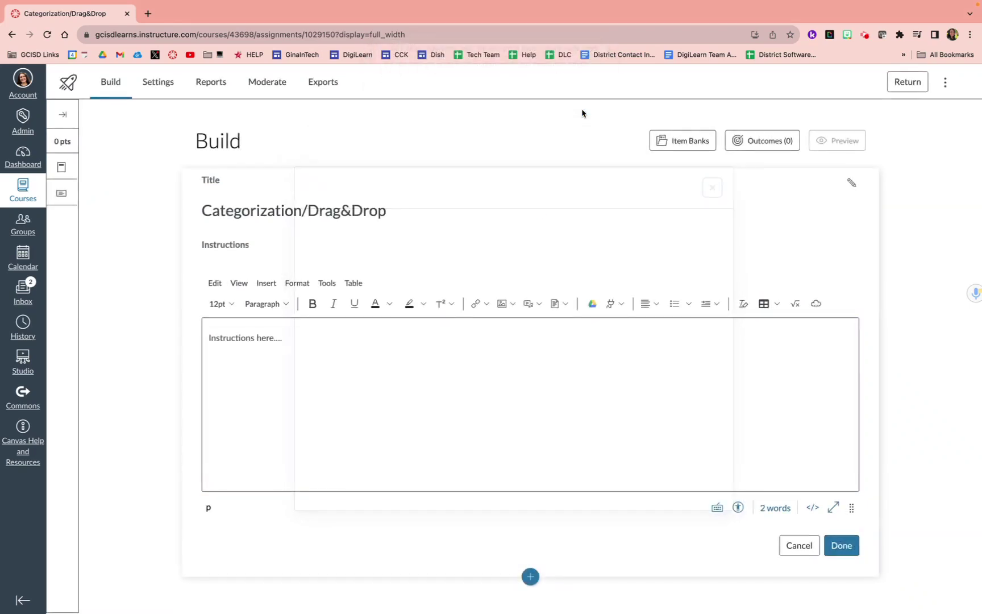
pyautogui.scroll(-1, 726, 401)
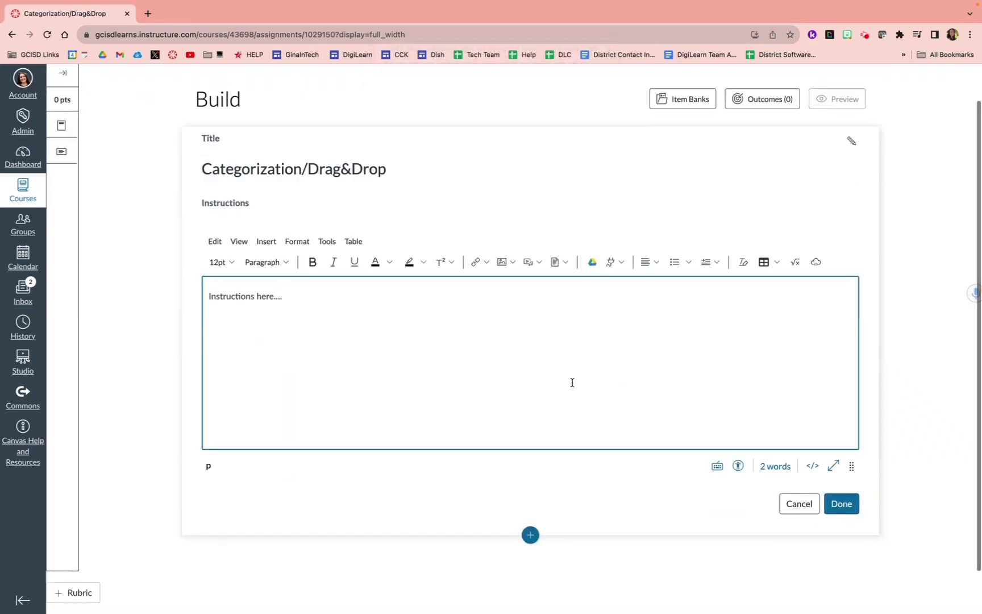
pyautogui.click(843, 504)
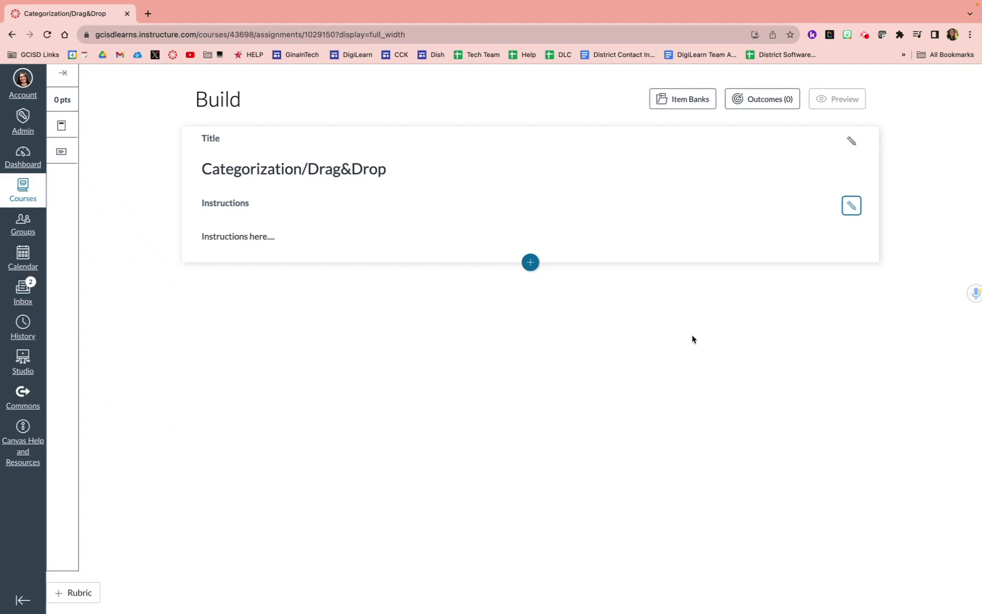
# - Insert a Categorization question as question 1 and start on its empty title and stem
pyautogui.click(531, 262)
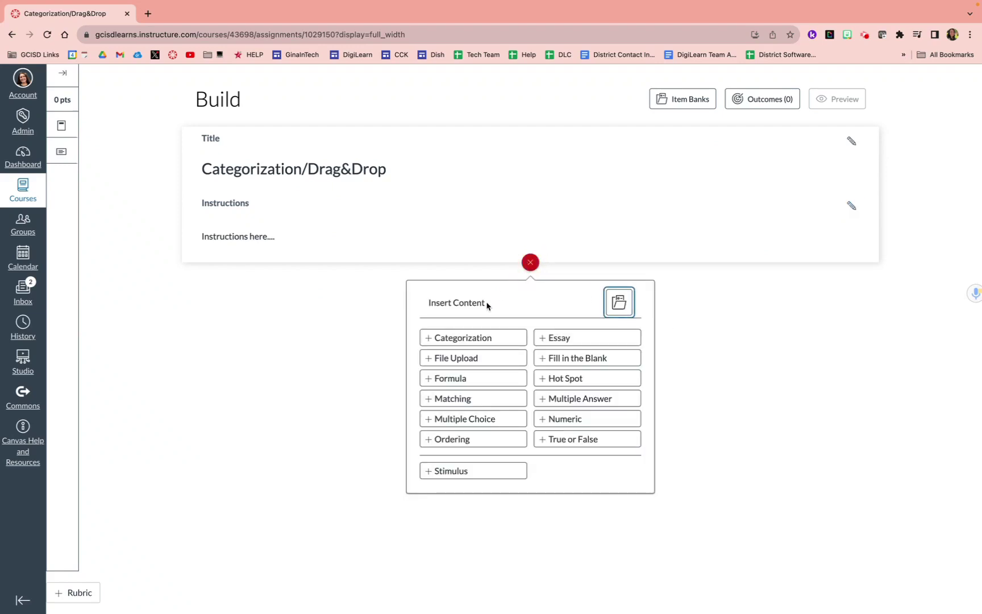
pyautogui.click(461, 338)
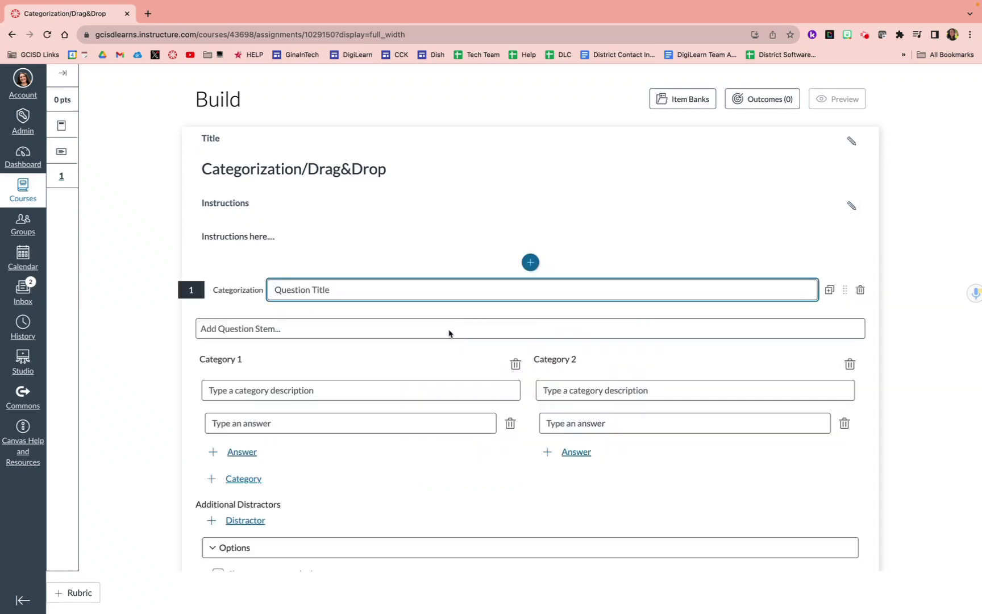
pyautogui.click(357, 290)
pyautogui.click(330, 328)
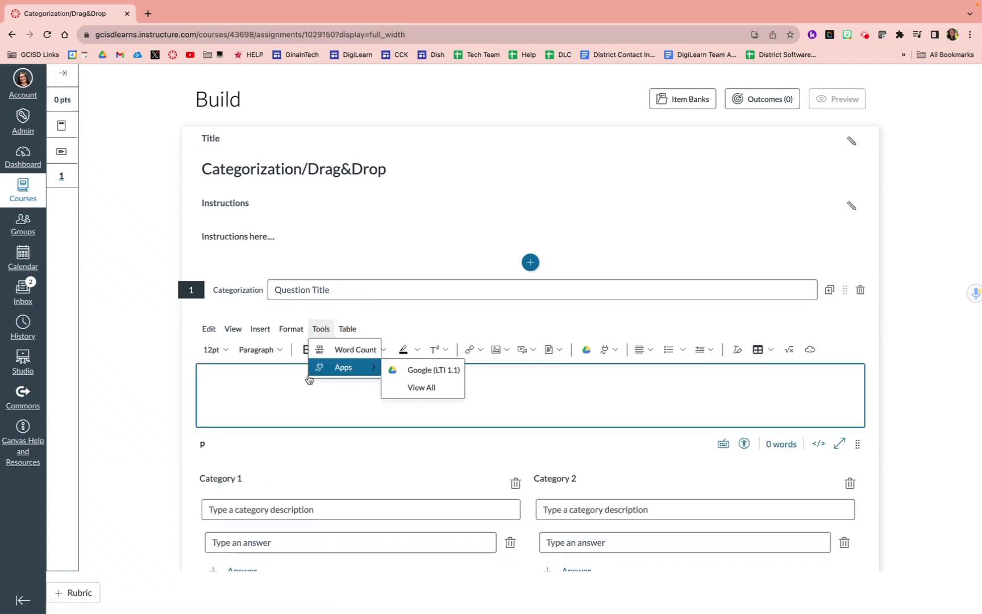
pyautogui.click(296, 384)
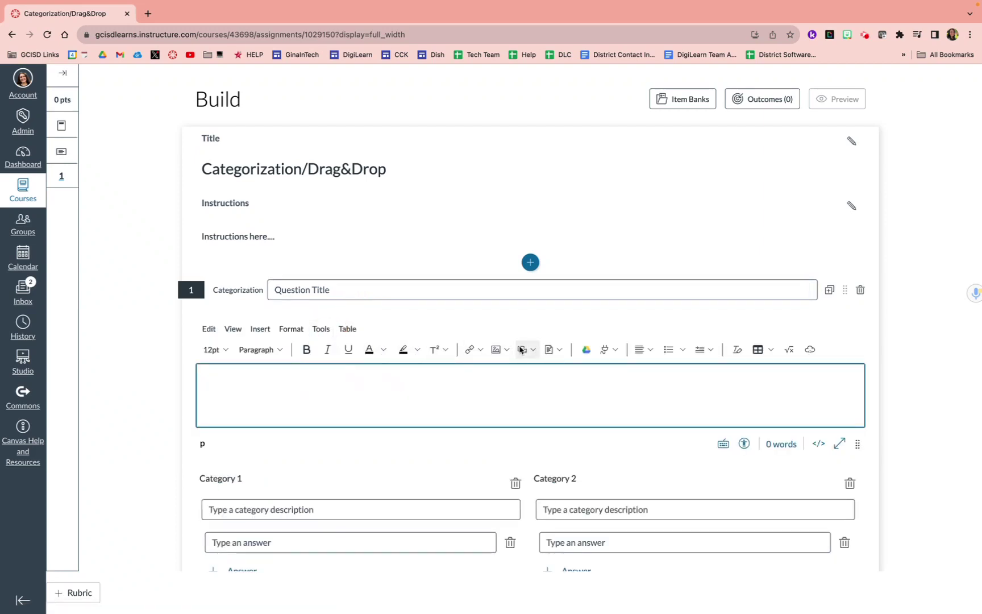
pyautogui.click(578, 392)
pyautogui.scroll(-3, 578, 392)
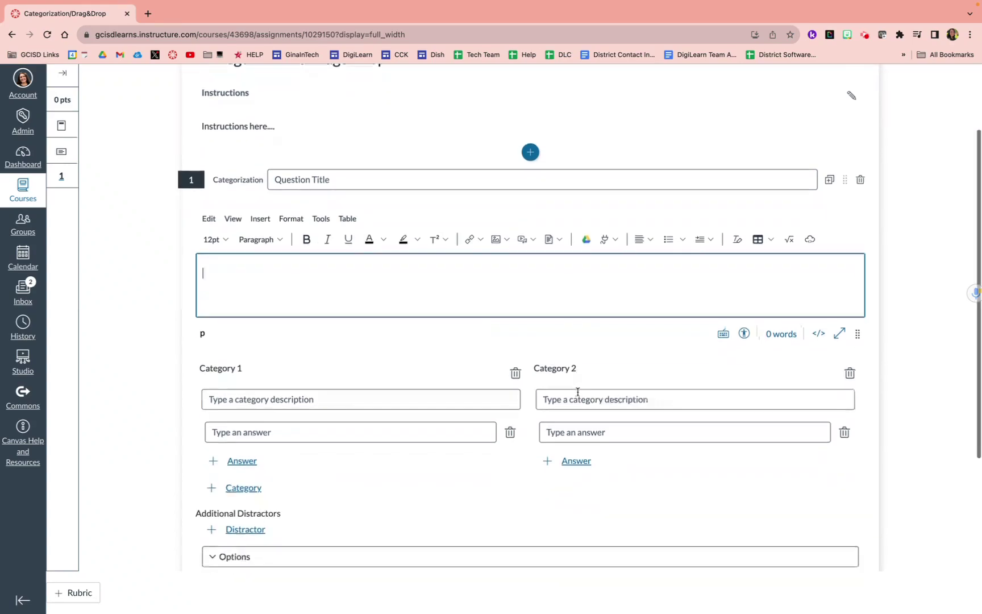
pyautogui.scroll(-1, 578, 390)
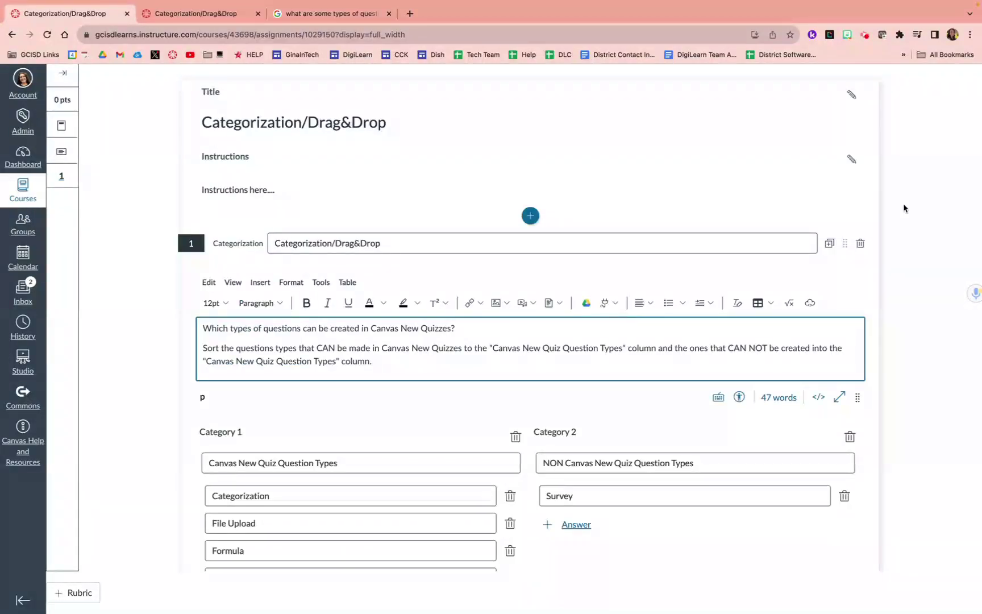
pyautogui.scroll(-1, 758, 320)
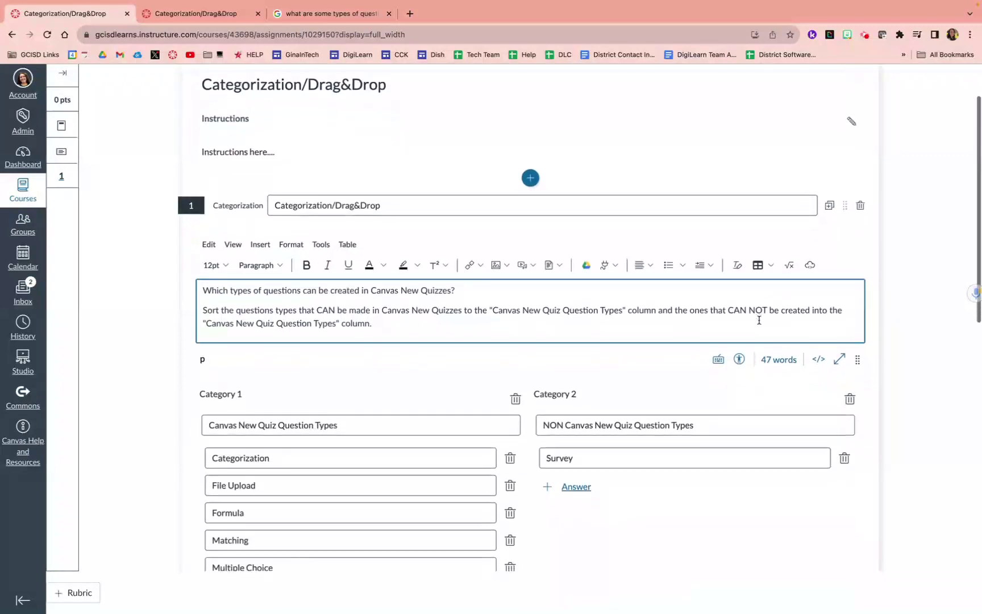
pyautogui.scroll(-1, 759, 320)
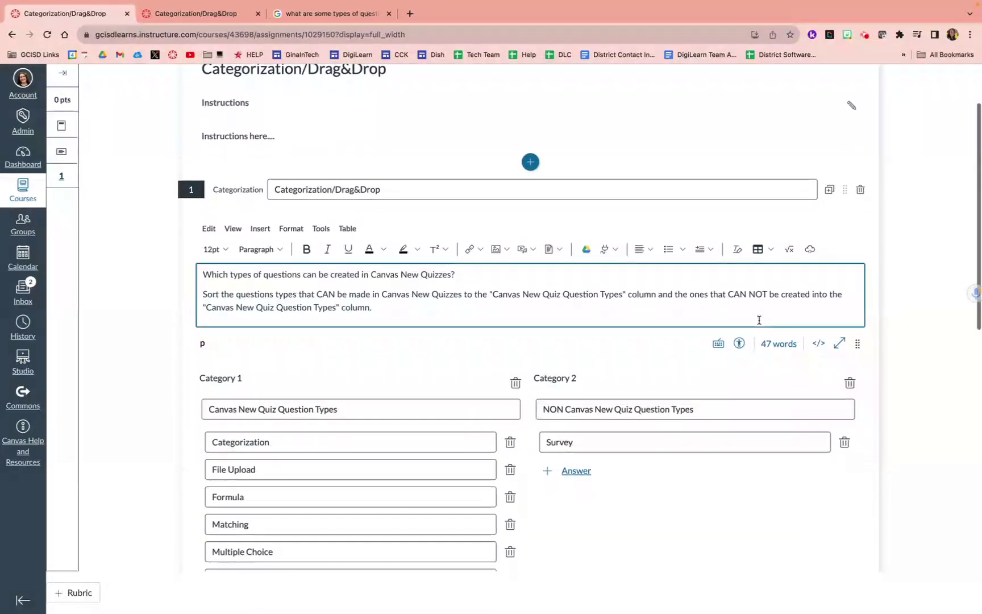
pyautogui.click(432, 186)
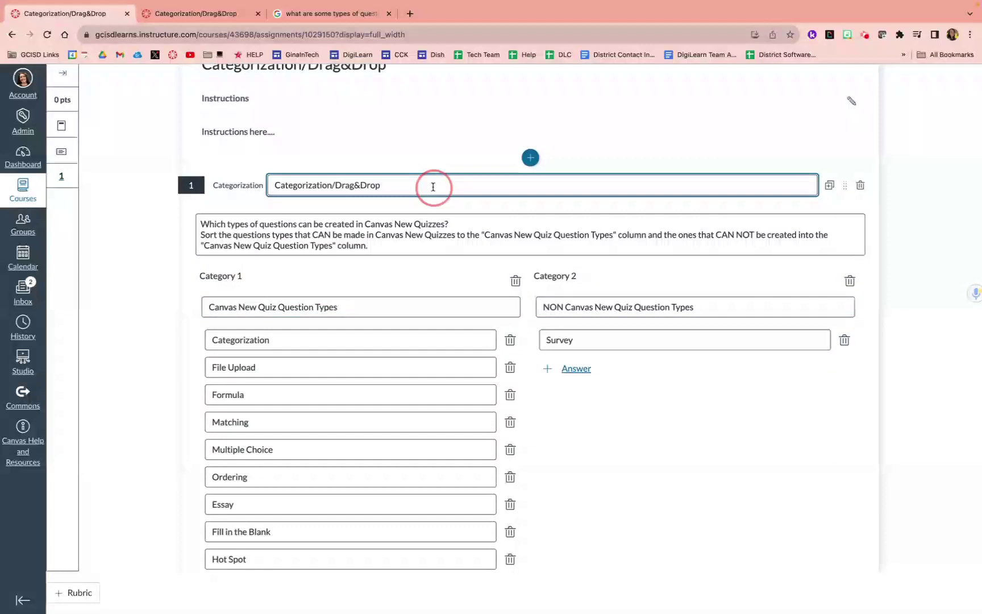
pyautogui.tripleClick(427, 177)
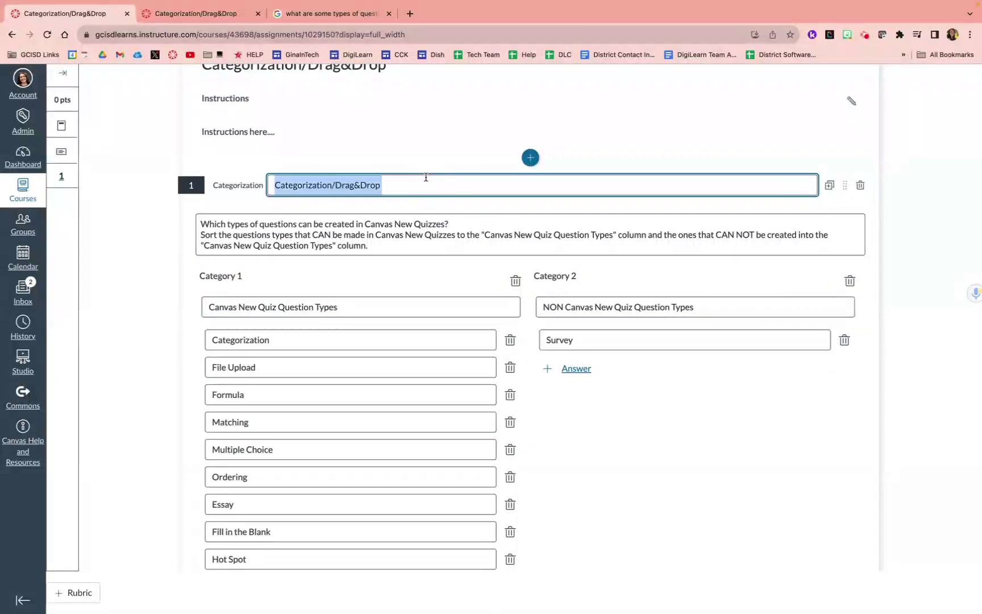
pyautogui.click(371, 231)
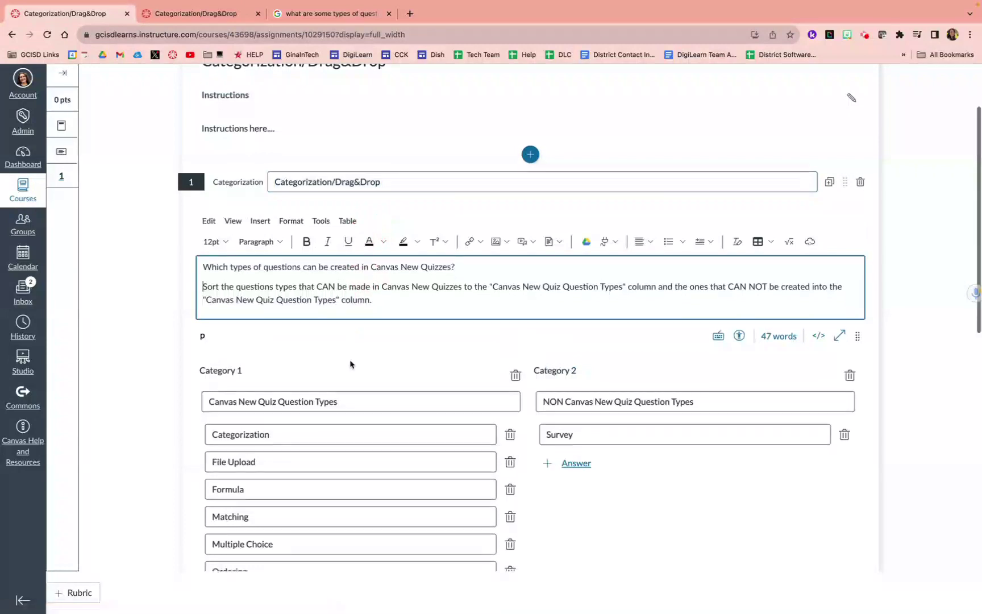
pyautogui.scroll(-3, 350, 362)
pyautogui.scroll(-2, 350, 361)
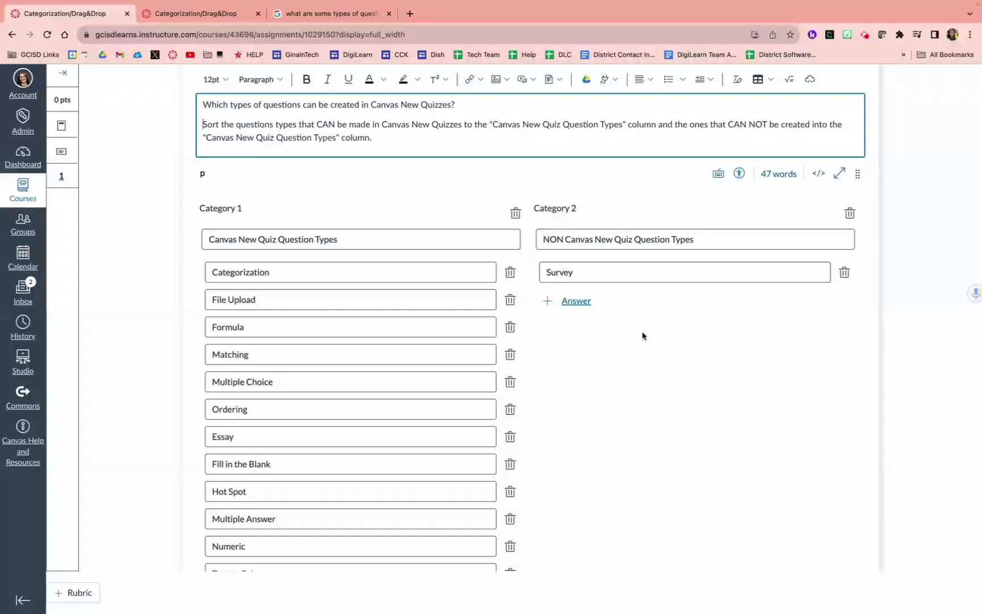
pyautogui.scroll(-2, 643, 335)
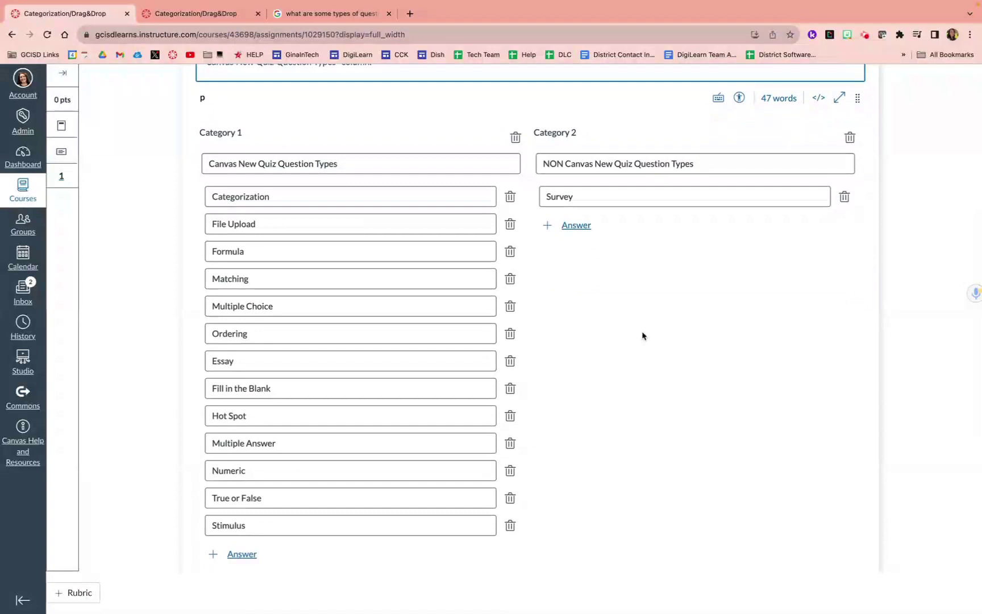
pyautogui.scroll(-1, 644, 336)
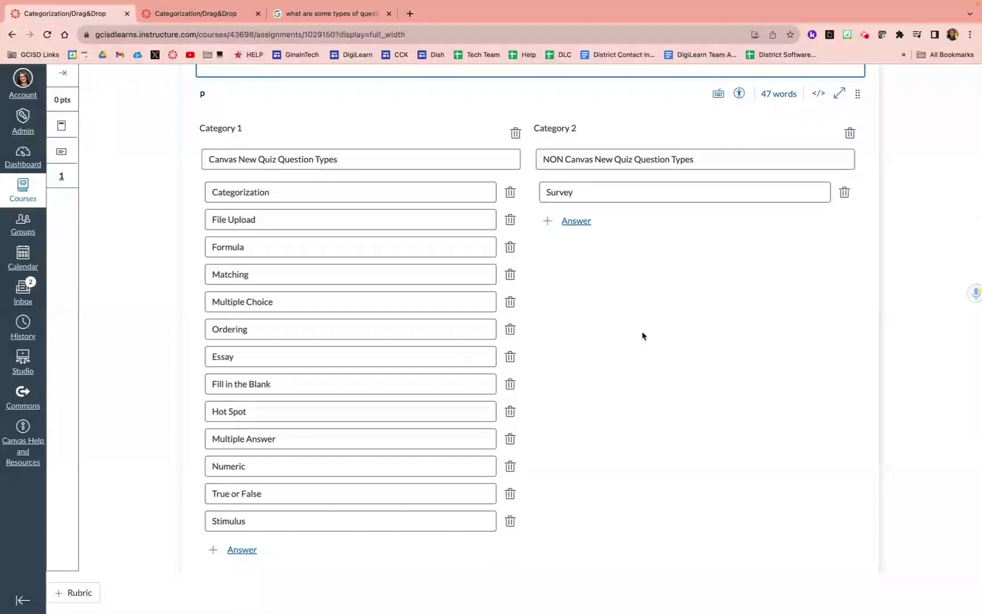
pyautogui.scroll(-5, 644, 335)
pyautogui.scroll(-2, 643, 336)
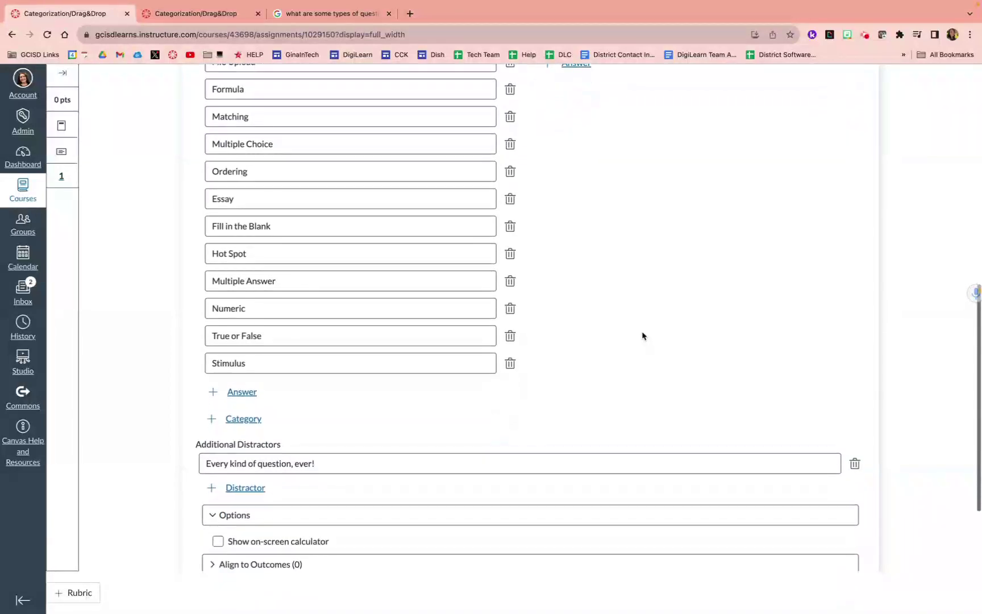
pyautogui.scroll(-2, 644, 336)
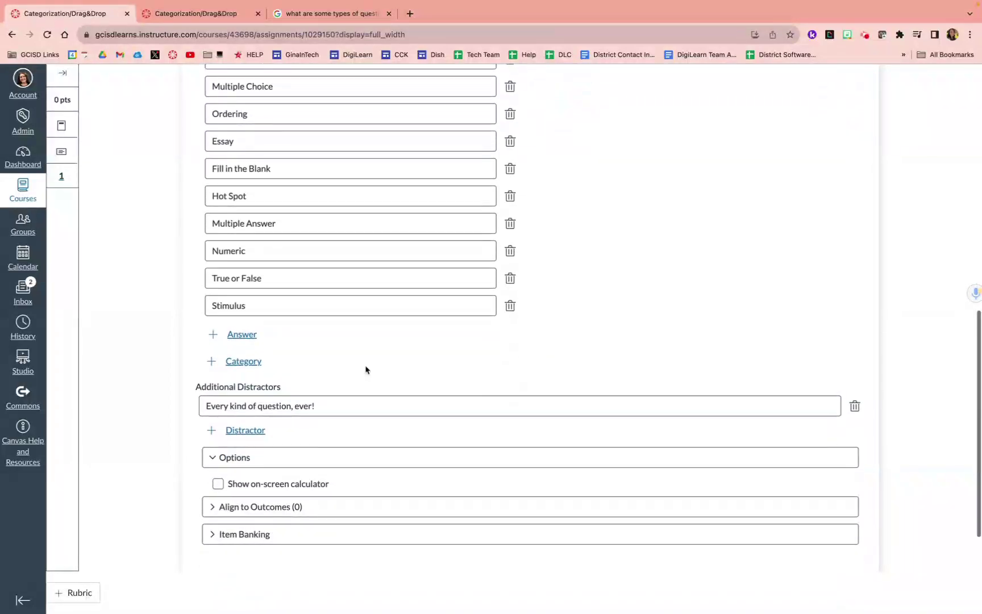
pyautogui.click(229, 430)
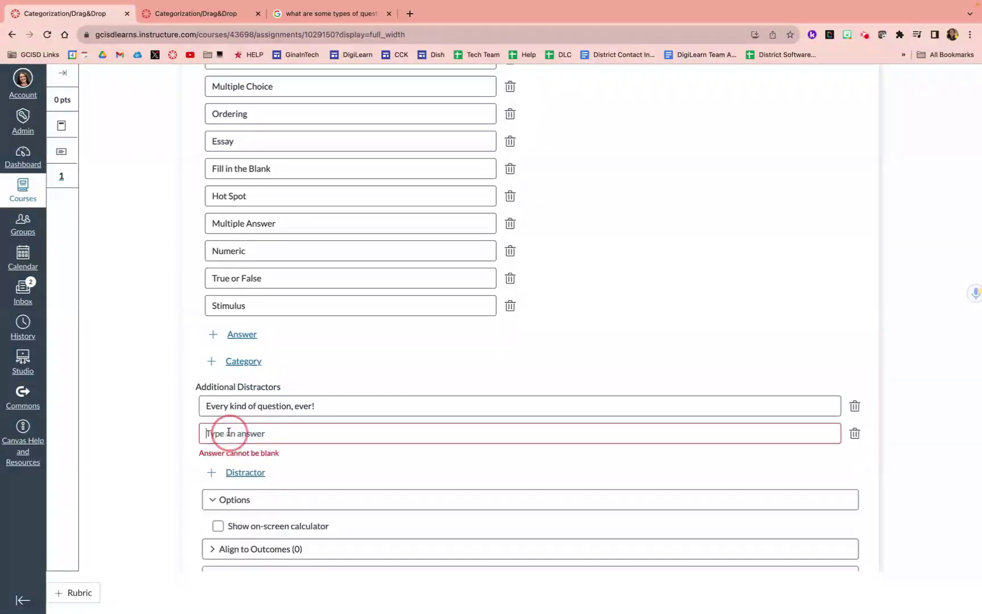
pyautogui.scroll(-4, 229, 430)
pyautogui.click(855, 335)
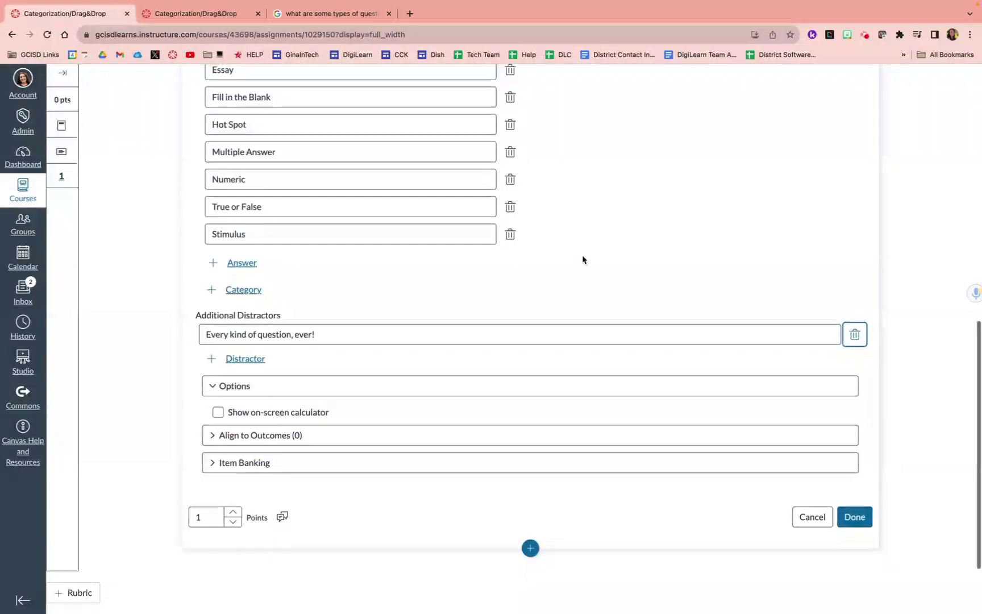
pyautogui.scroll(3, 584, 259)
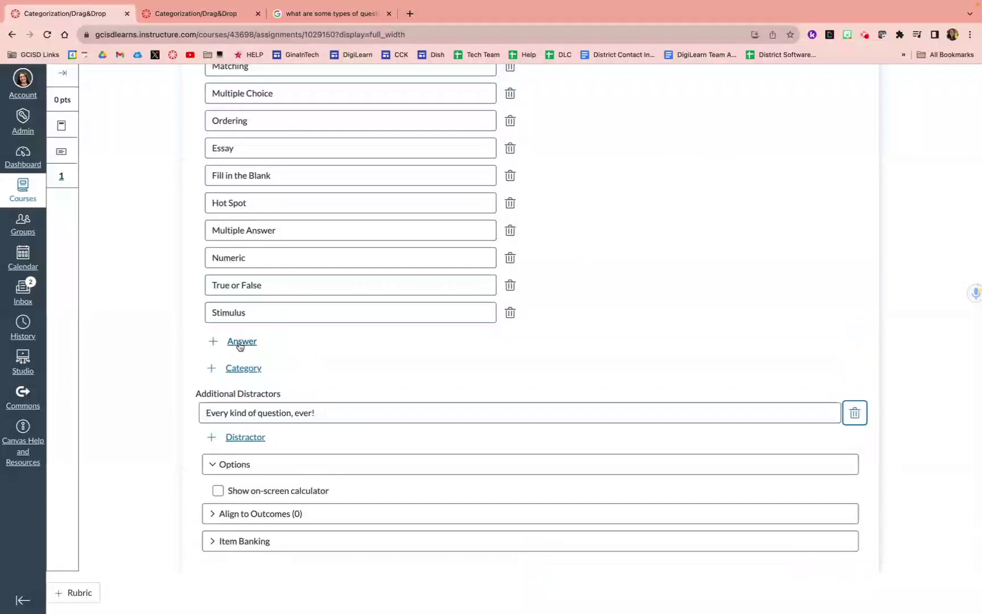
pyautogui.scroll(1, 240, 347)
pyautogui.scroll(2, 240, 346)
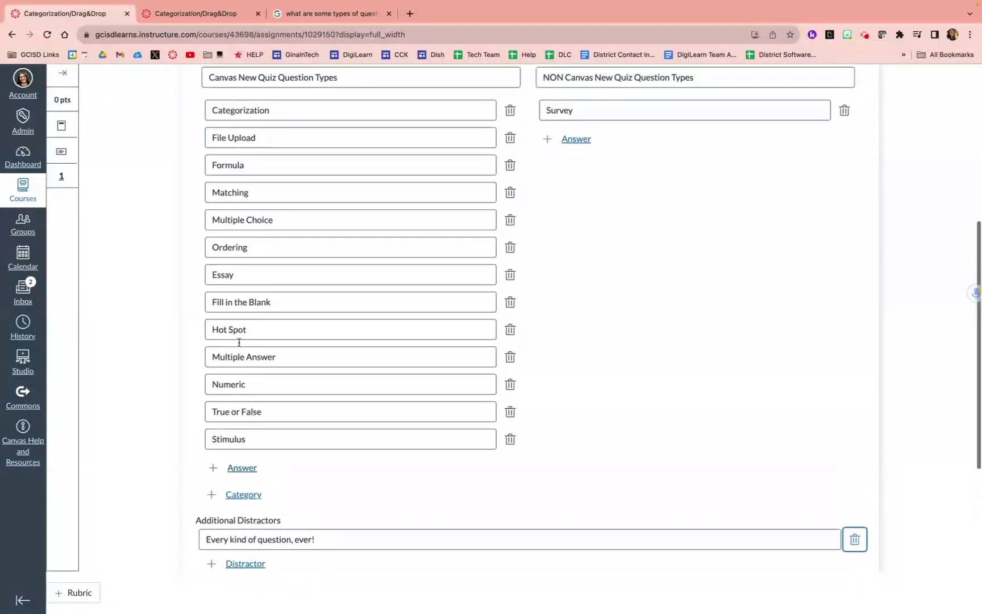
pyautogui.scroll(-1, 239, 350)
pyautogui.scroll(-1, 238, 370)
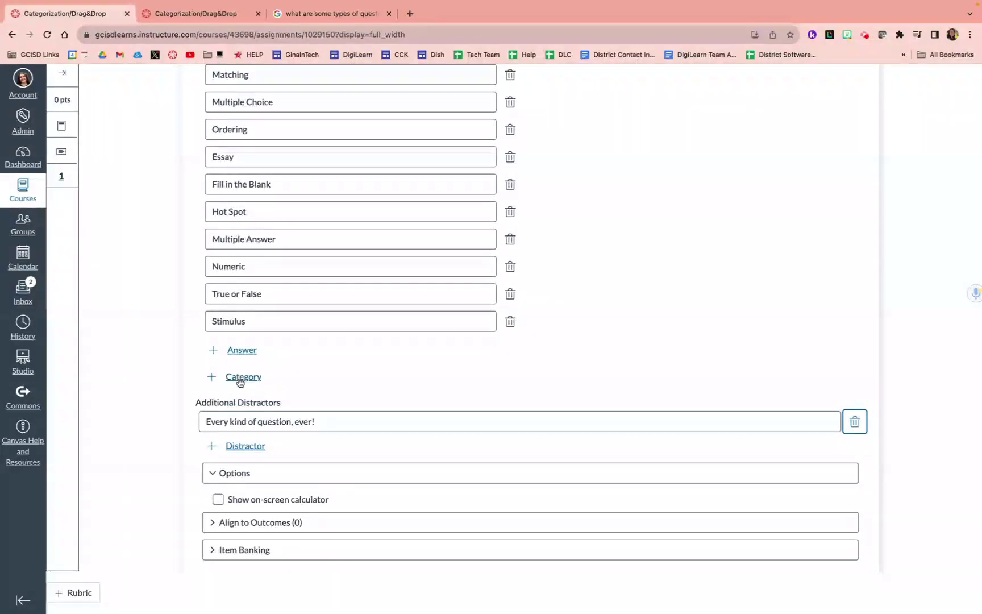
pyautogui.scroll(-2, 382, 356)
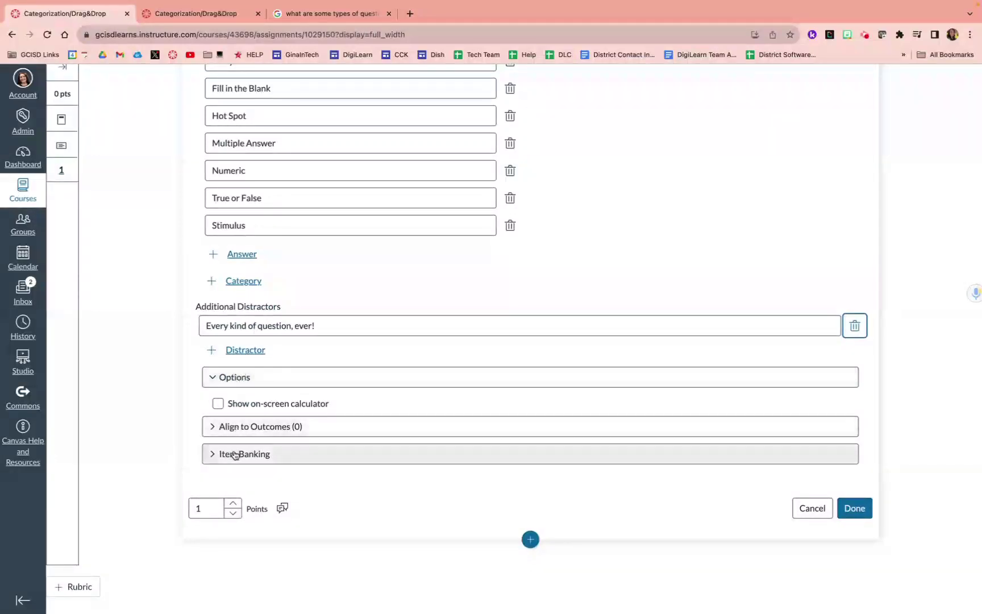
pyautogui.click(207, 510)
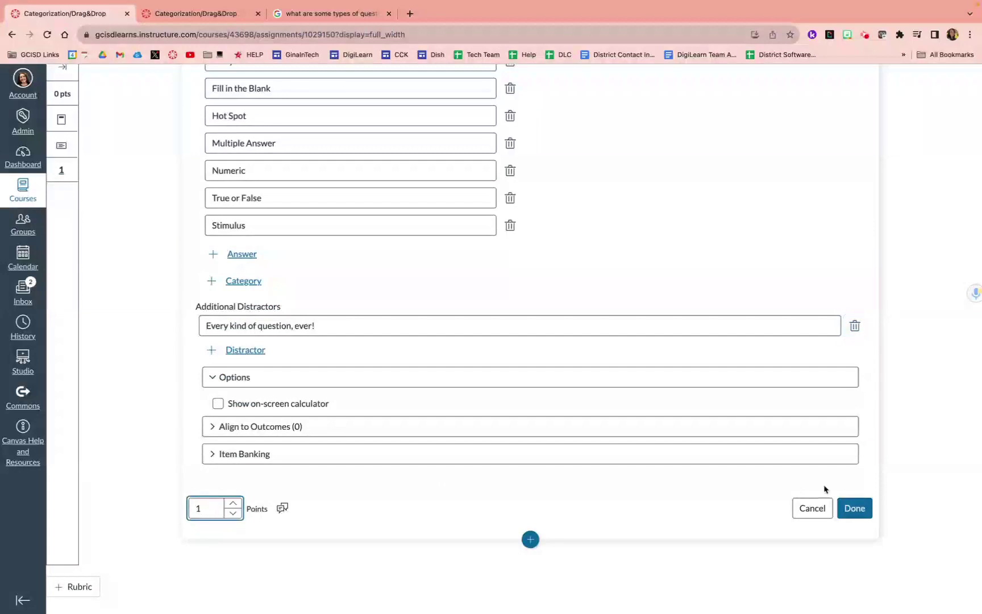
# - Save question 1 with both categories and its distractor as a 1-point item
pyautogui.click(866, 511)
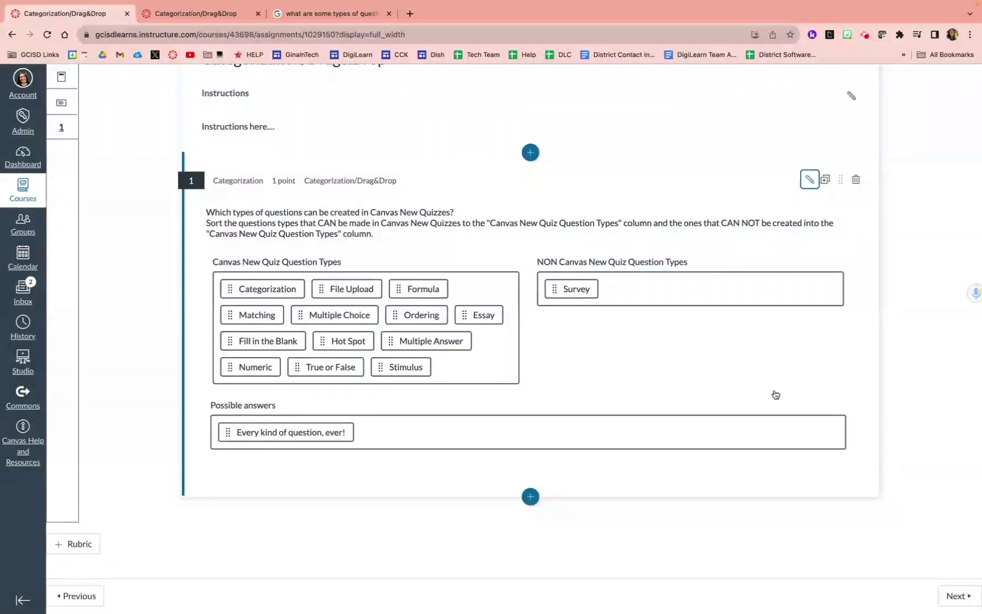
pyautogui.scroll(1, 776, 394)
pyautogui.scroll(-1, 776, 395)
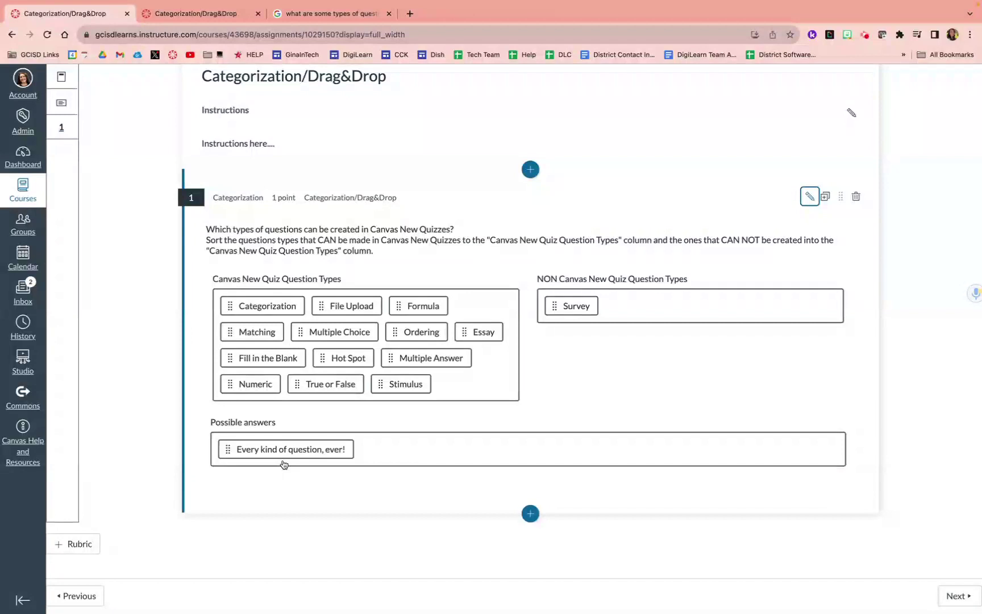
pyautogui.scroll(2, 284, 465)
pyautogui.scroll(2, 283, 465)
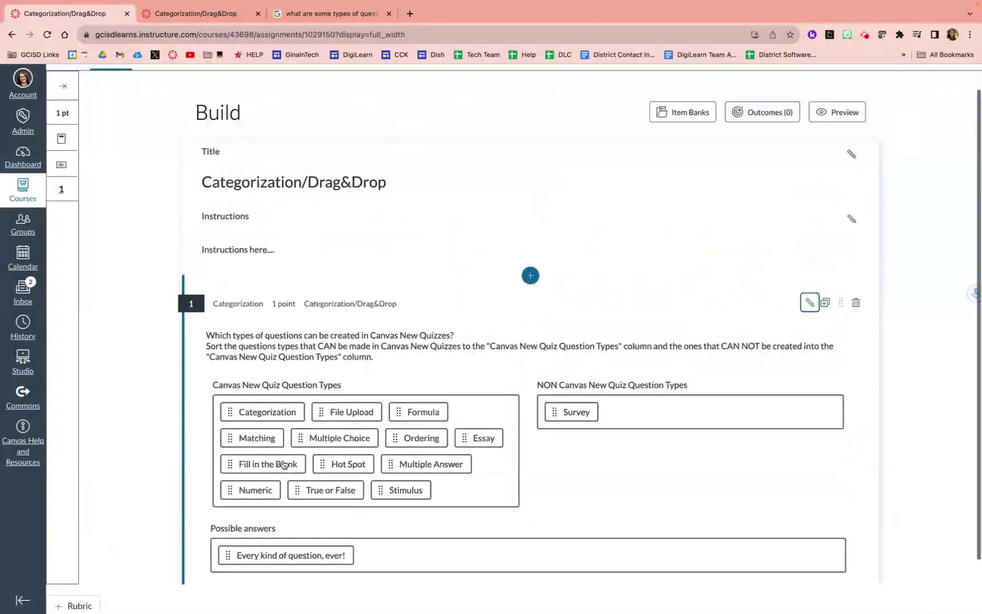
pyautogui.scroll(1, 283, 464)
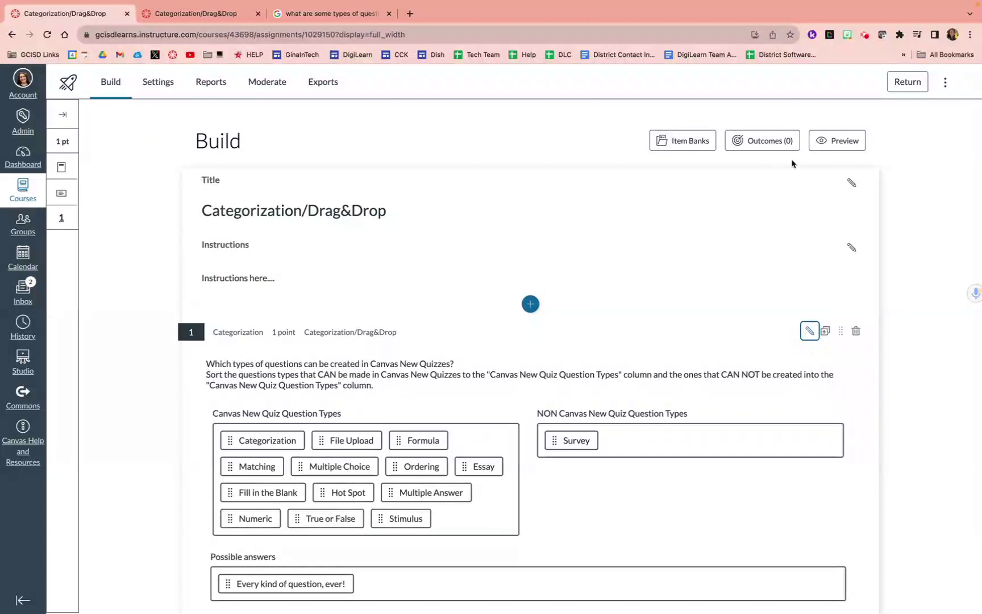
# - In student preview, sort True or False and Categorization into Canvas New Quiz Question Types, Survey into NON
pyautogui.click(823, 142)
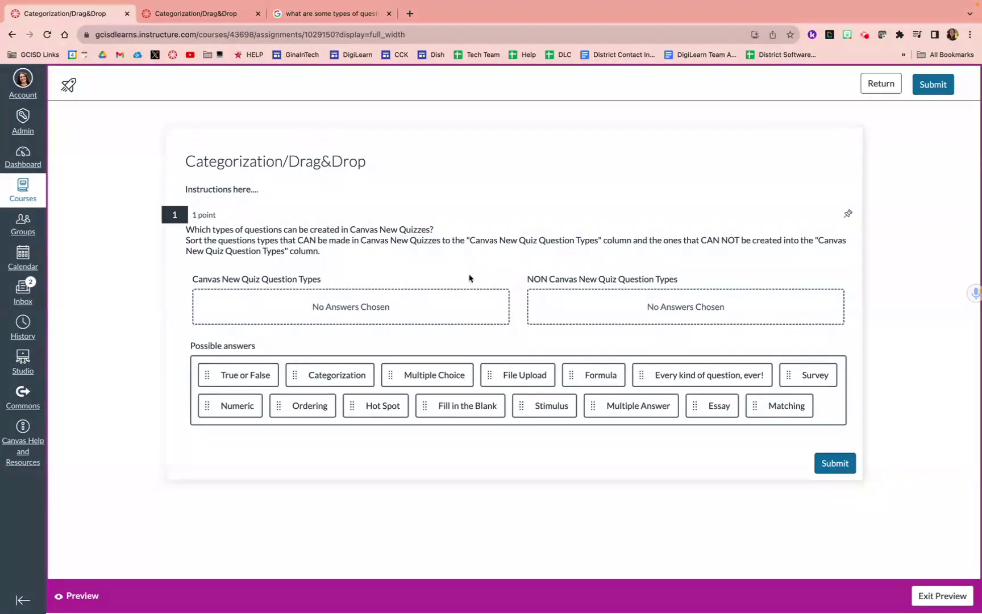
pyautogui.click(237, 373)
pyautogui.moveTo(237, 373); pyautogui.dragTo(245, 308)
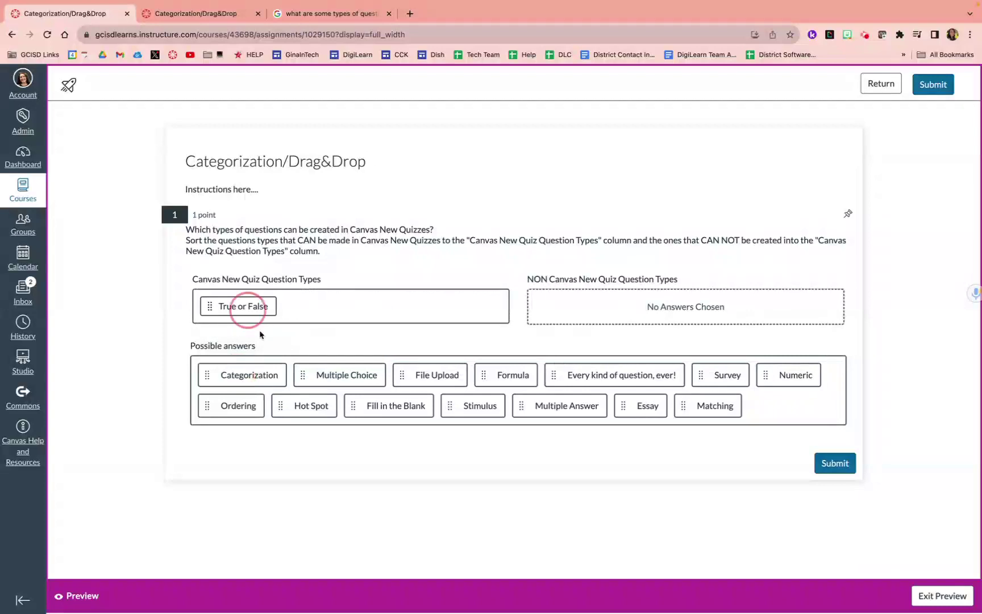
pyautogui.moveTo(258, 376); pyautogui.dragTo(319, 297)
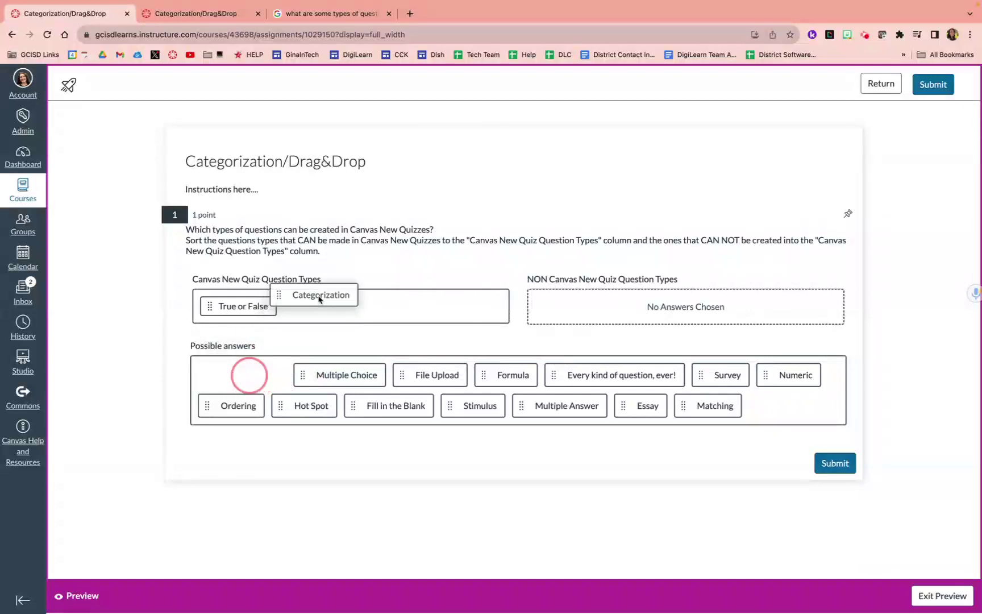
pyautogui.moveTo(628, 375); pyautogui.dragTo(622, 303)
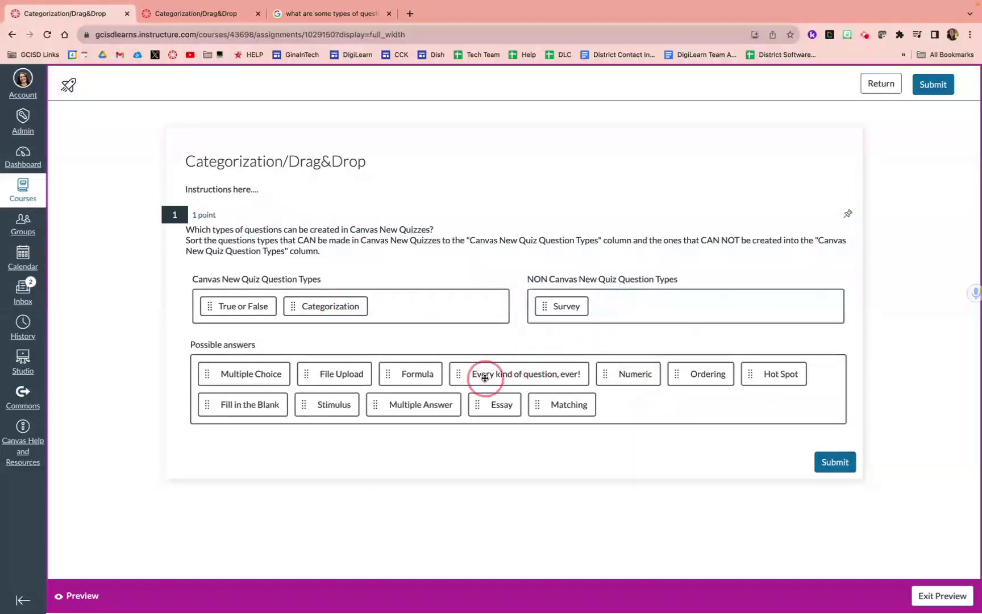
pyautogui.click(834, 462)
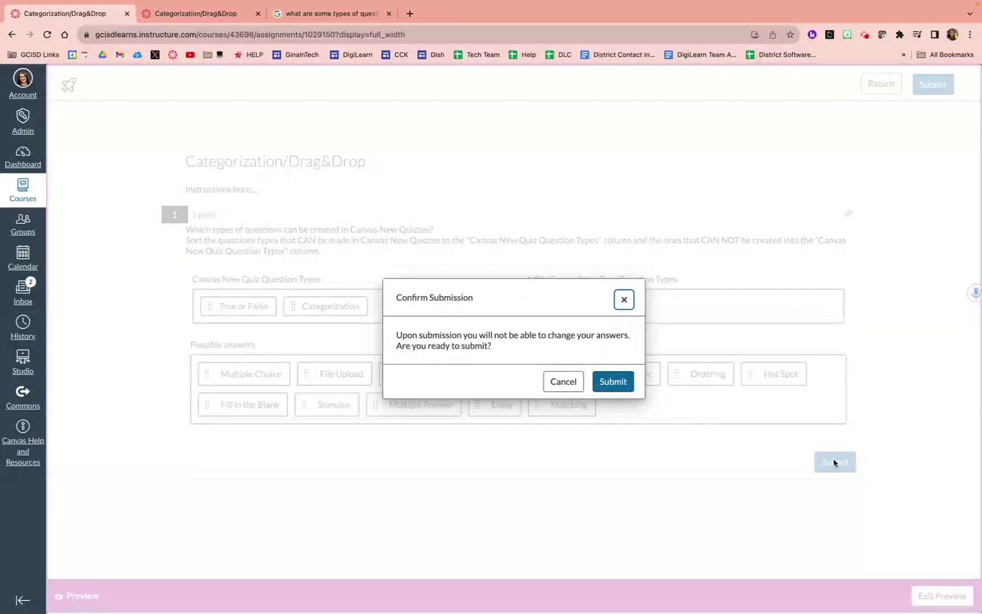
pyautogui.click(560, 382)
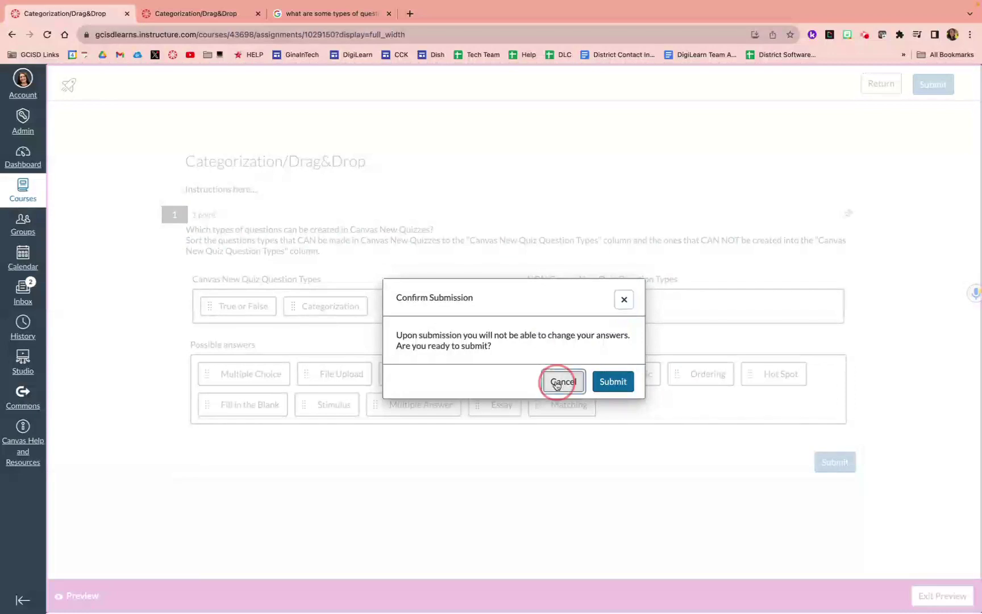